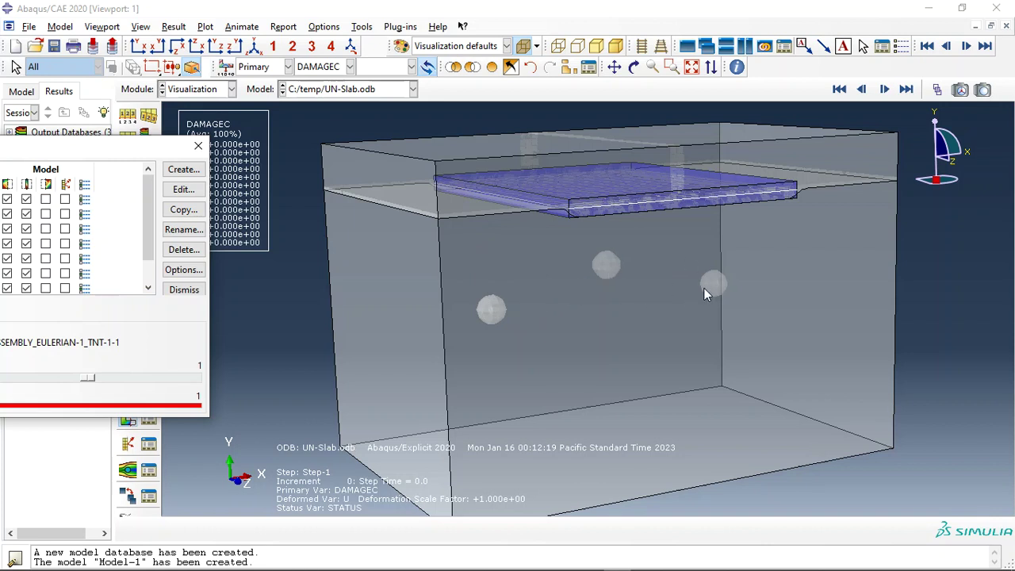
- Turn off the active view cut on the translucent model and move the View Cut Manager aside
scroll(604, 280, up, 4)
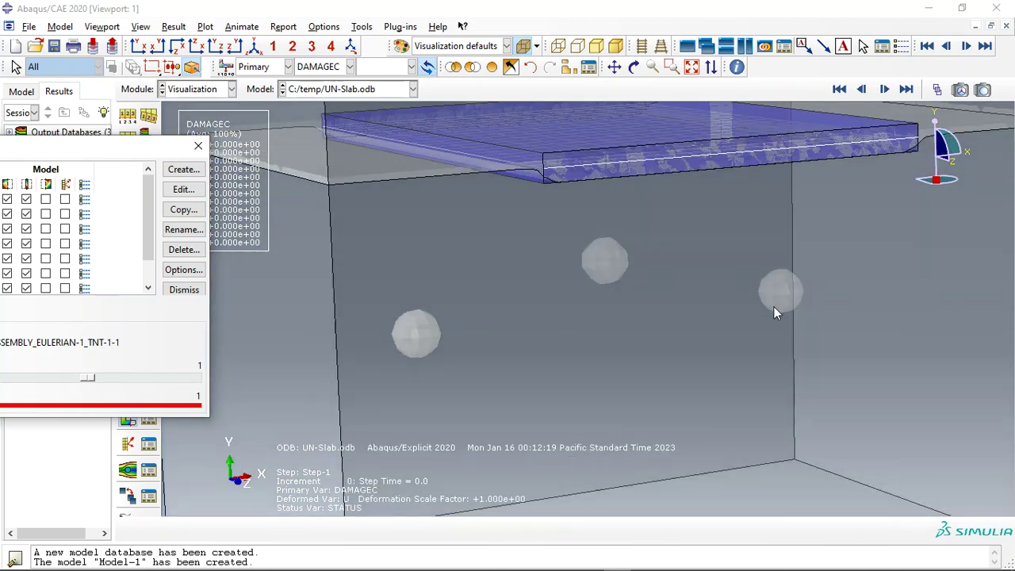
scroll(532, 270, down, 2)
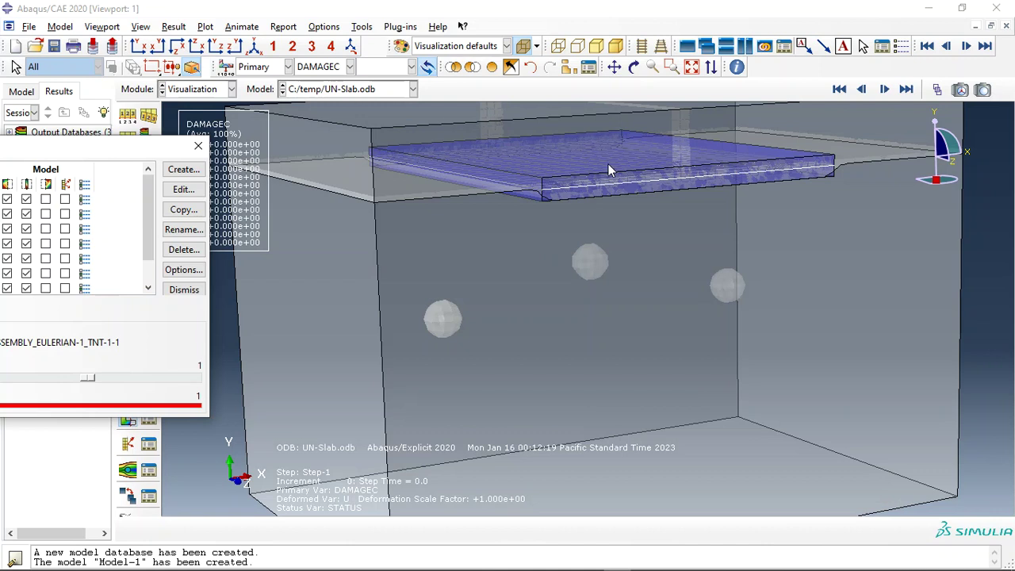
scroll(502, 213, down, 2)
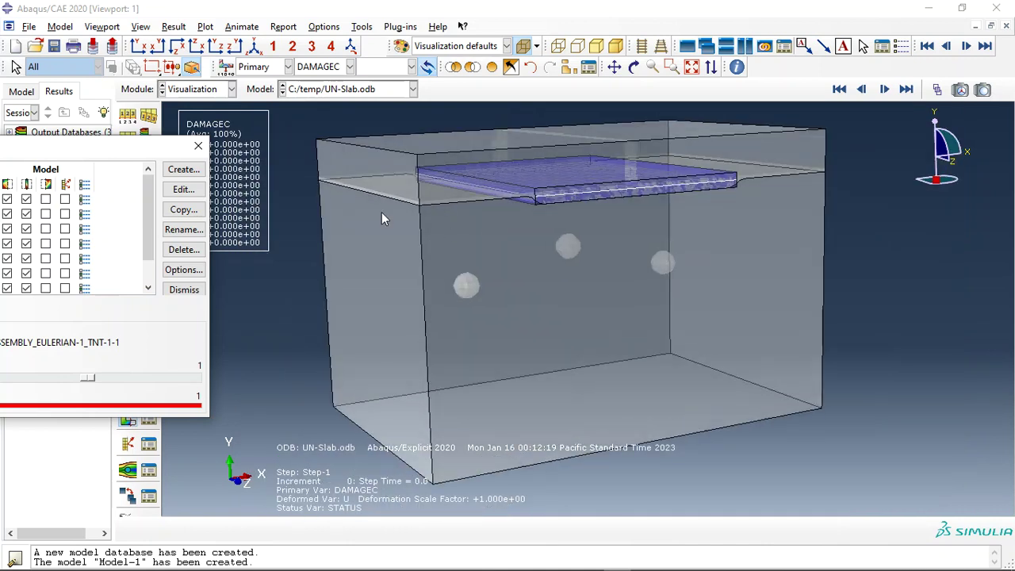
drag(110, 152, 4, 183)
click(107, 206)
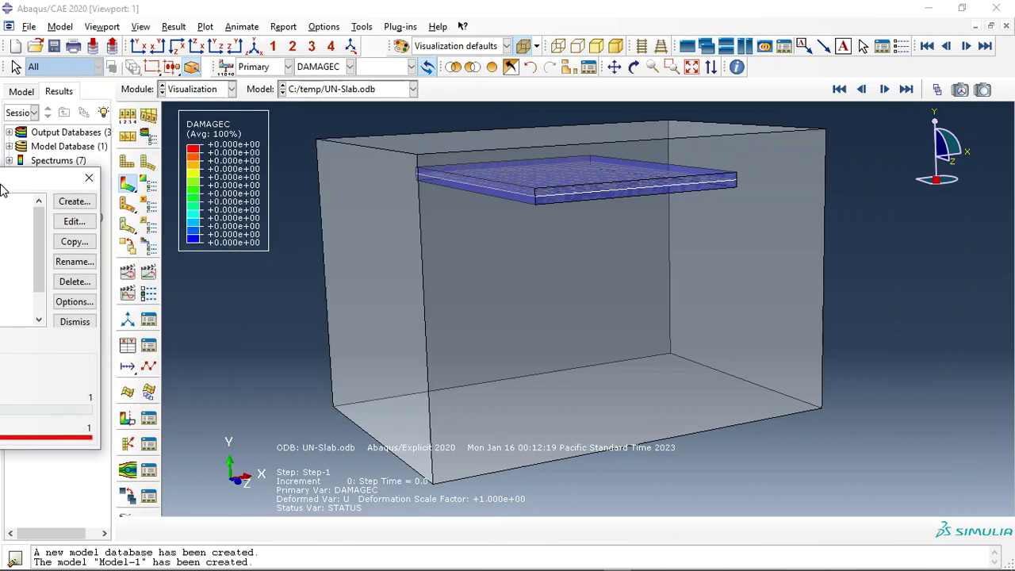
- Remove the Eulerian part instance from the opaque model display, leaving only the slab
click(491, 67)
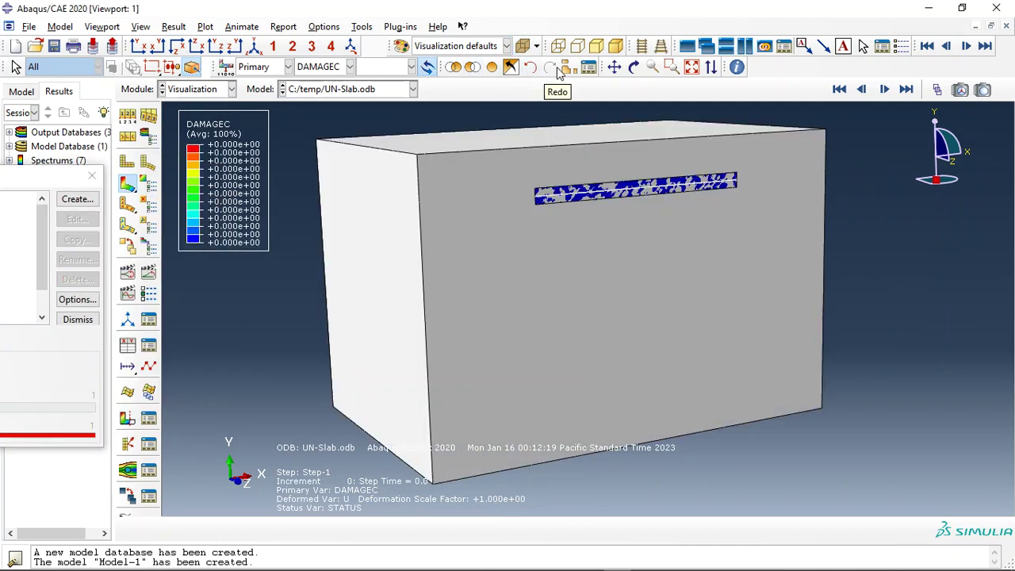
click(490, 71)
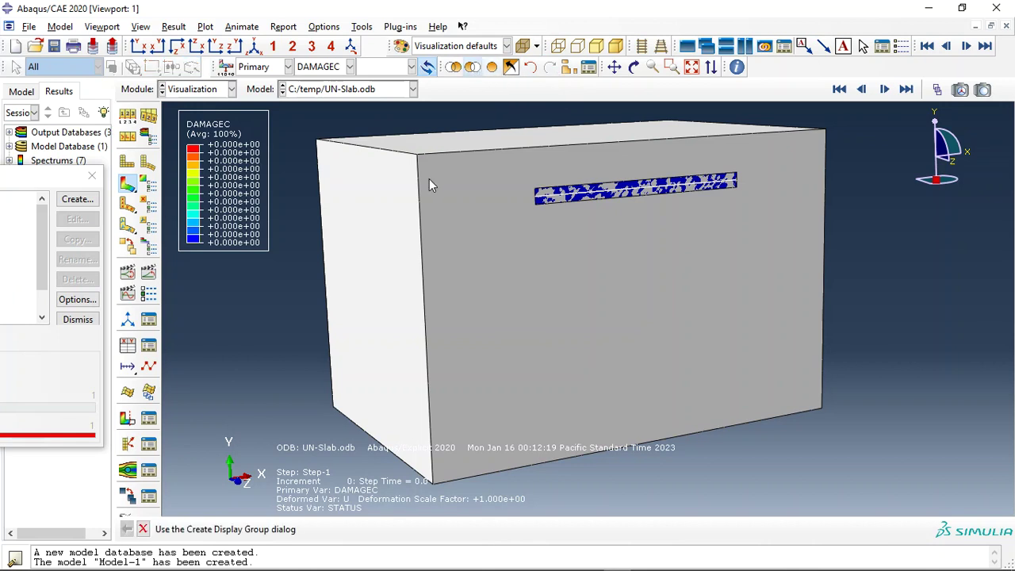
click(351, 417)
middle_click(353, 442)
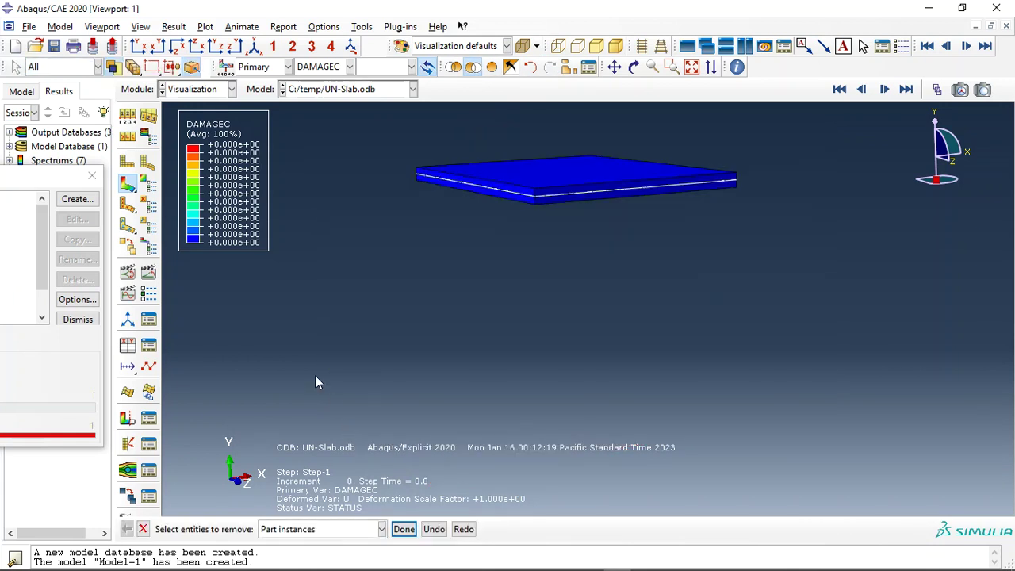
- Animate the slab's time history with DAMAGEC contours, and switch the primary variable to DAMAGET
click(334, 66)
click(341, 79)
click(151, 275)
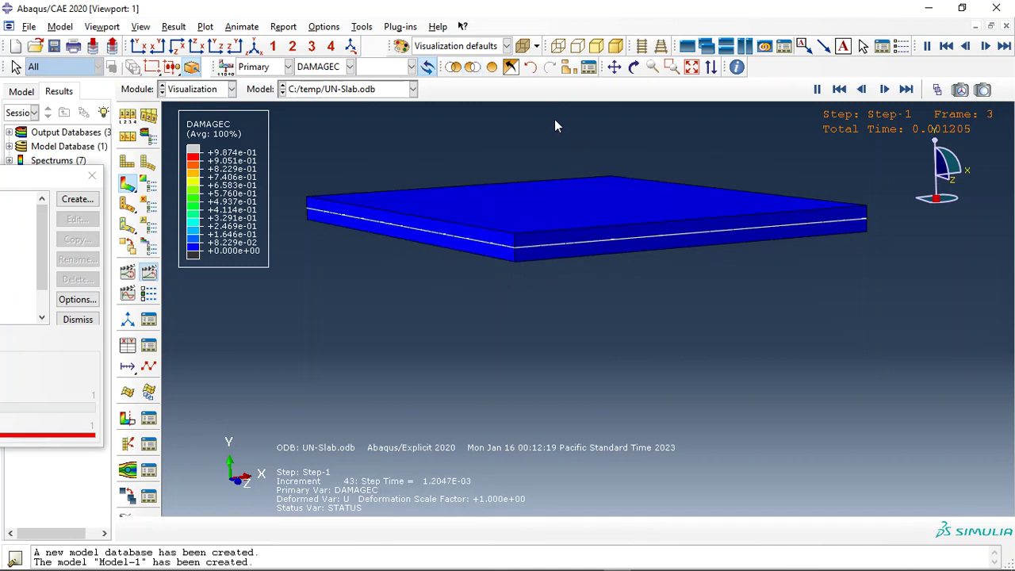
click(349, 67)
click(331, 115)
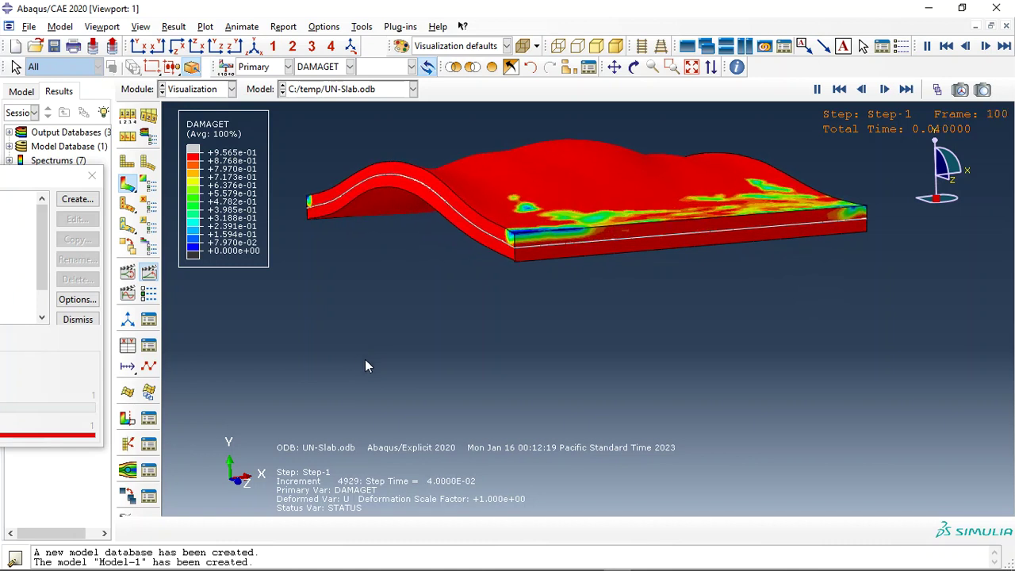
- Plot the PEEQ contours on the slab and show its upper face from an oblique angle
click(333, 68)
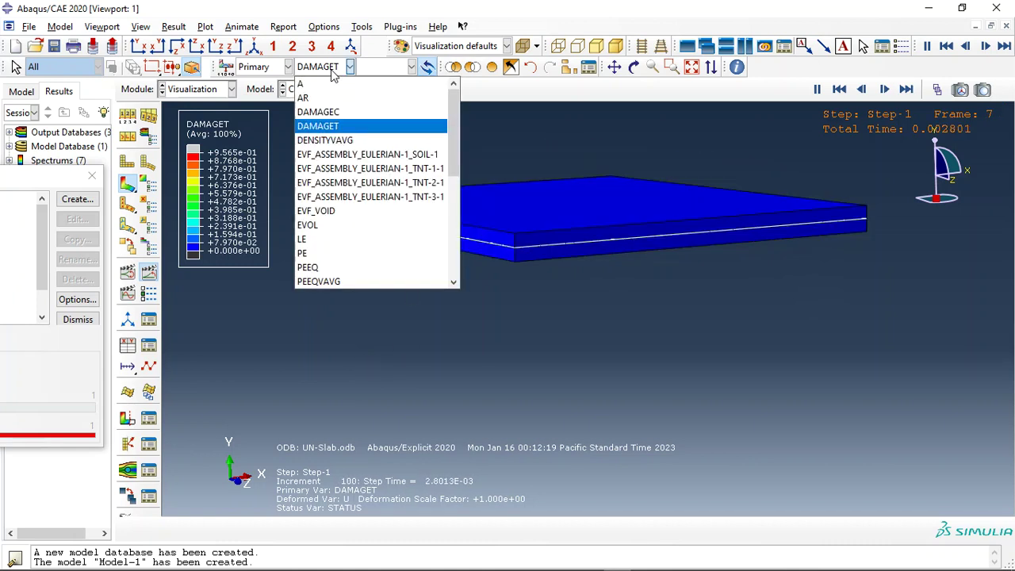
click(320, 268)
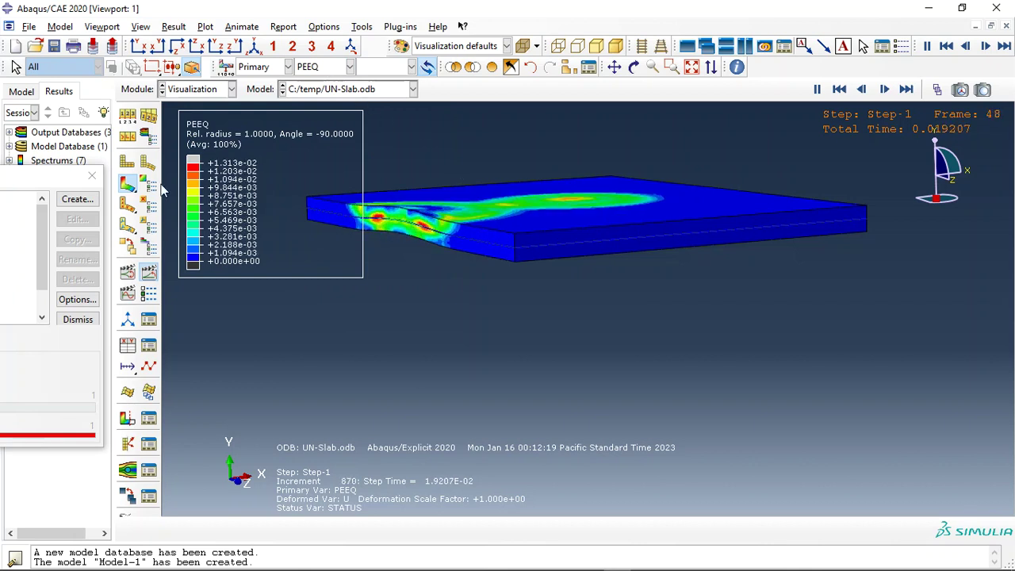
click(633, 67)
drag(627, 159, 365, 248)
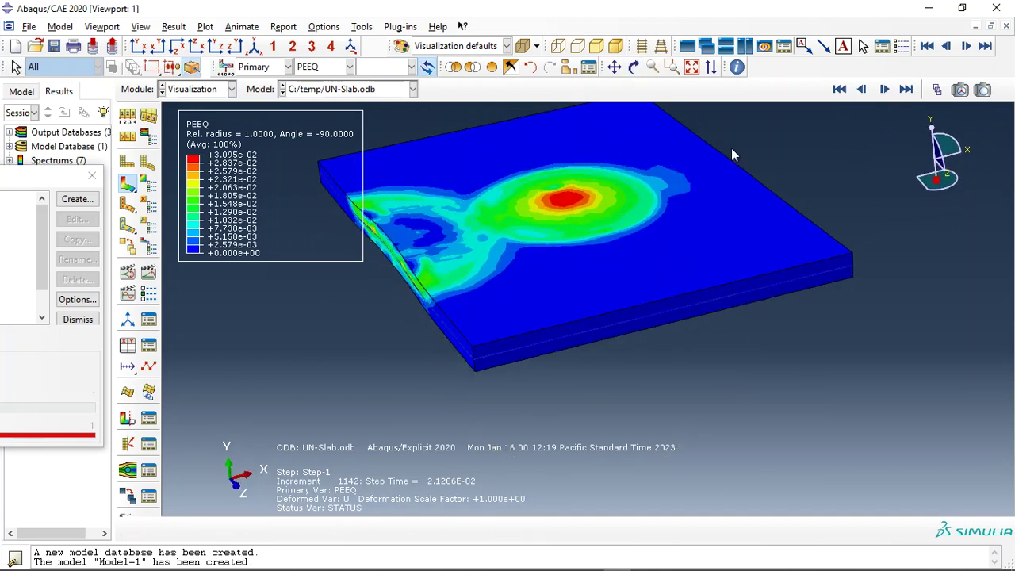
- Plot the Mises stress (S) on the slab and animate its time history
click(349, 66)
scroll(317, 238, down, 2)
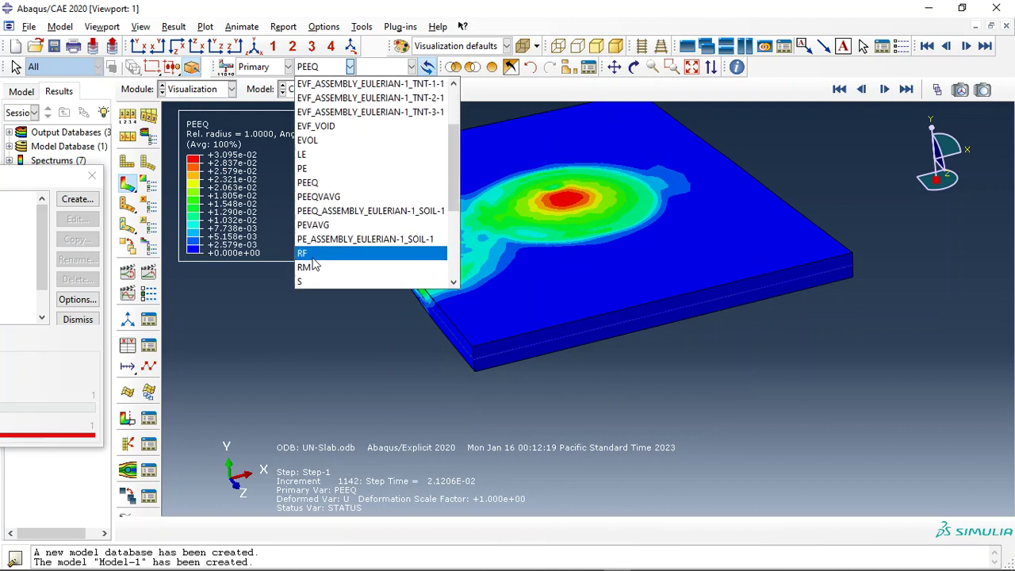
click(310, 244)
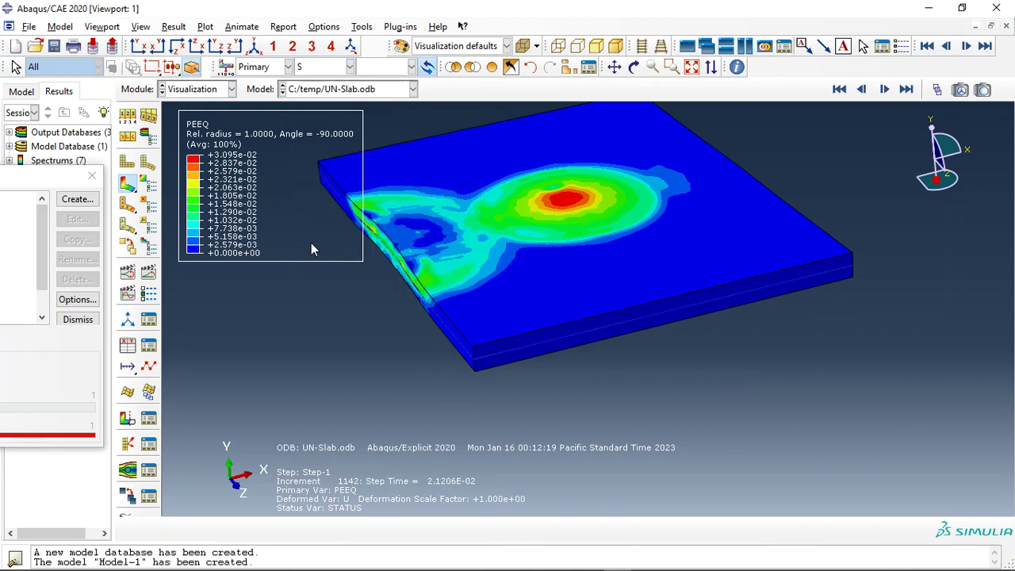
click(147, 273)
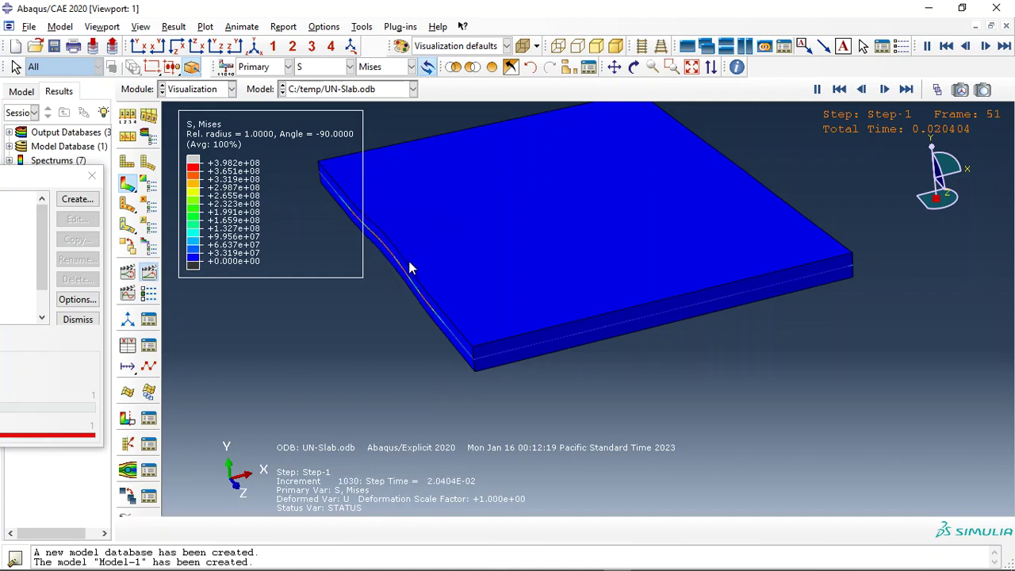
- Go to the last frame and remove the concrete slab from the display to examine the reinforcement's Mises stress
click(907, 90)
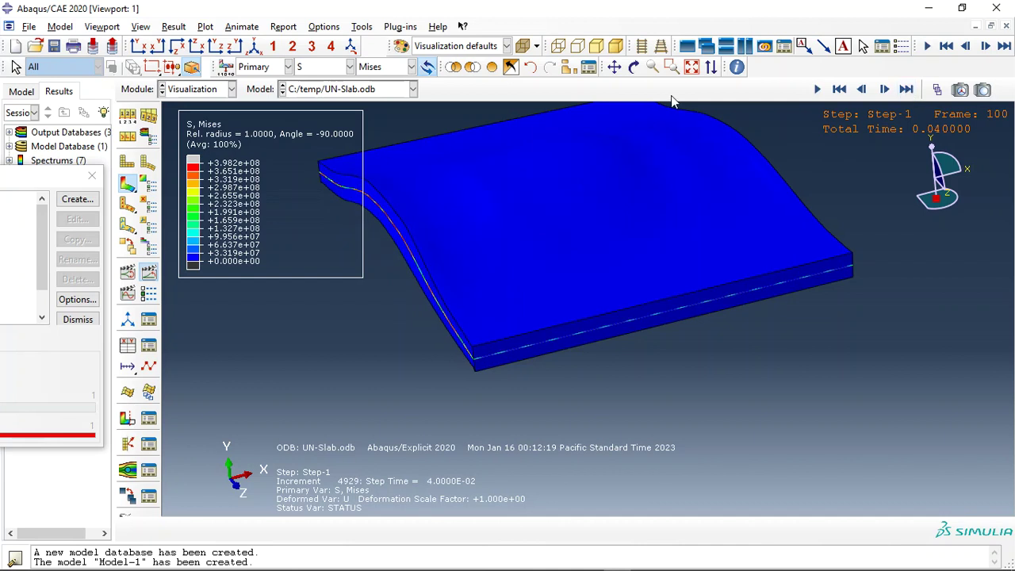
click(472, 67)
click(492, 189)
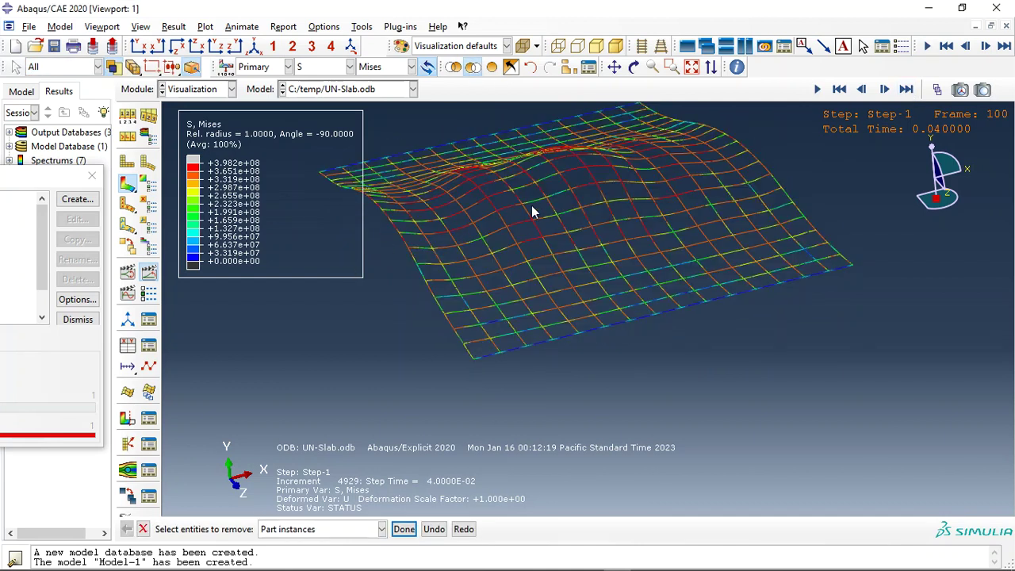
- Restore all part instances in the display and remove the Eulerian instance, leaving the reinforced slab
click(492, 68)
click(472, 66)
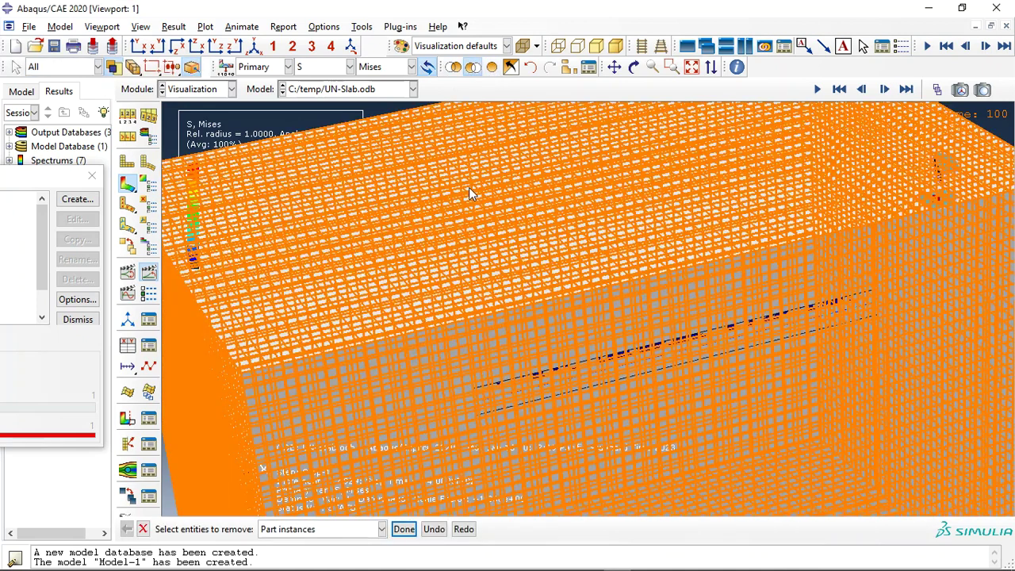
click(469, 189)
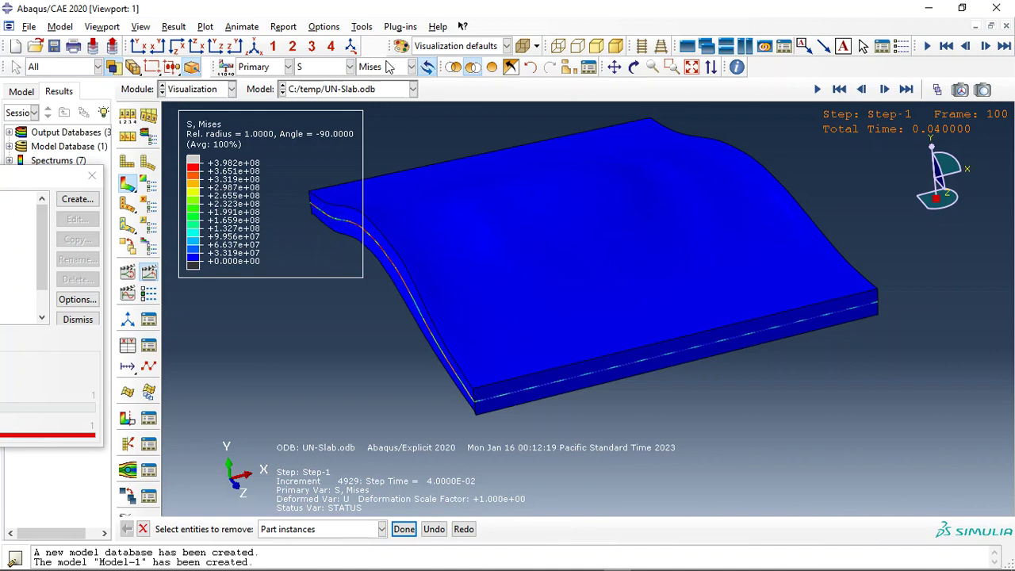
- Plot SDEG on the slab, animate its time history, and go to the last frame
click(350, 66)
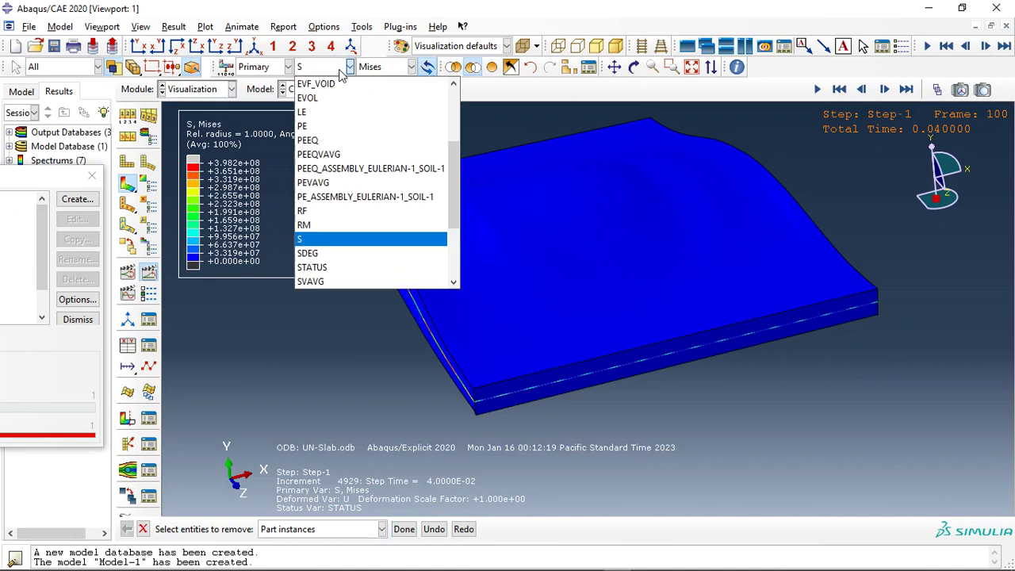
click(325, 253)
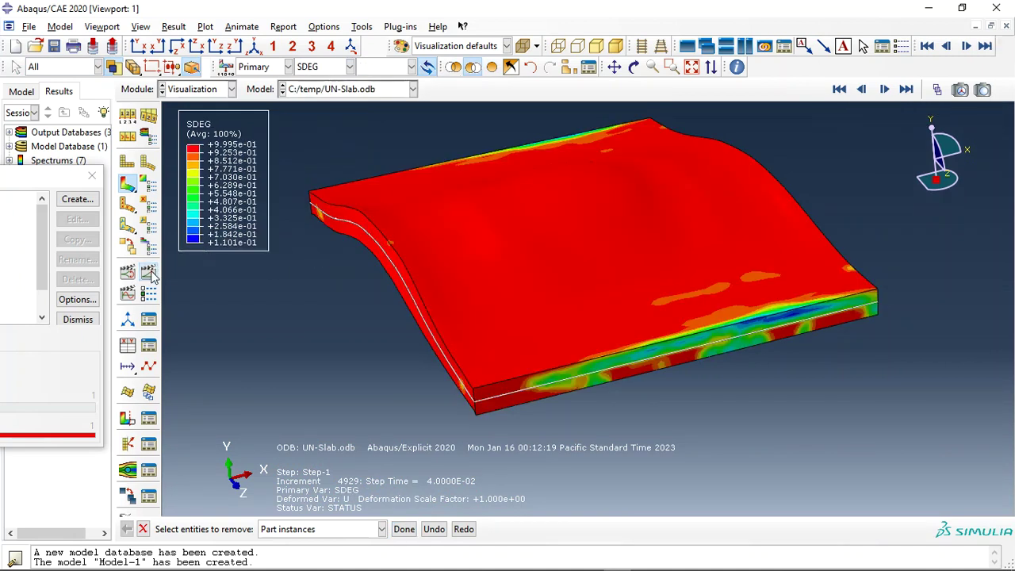
click(152, 273)
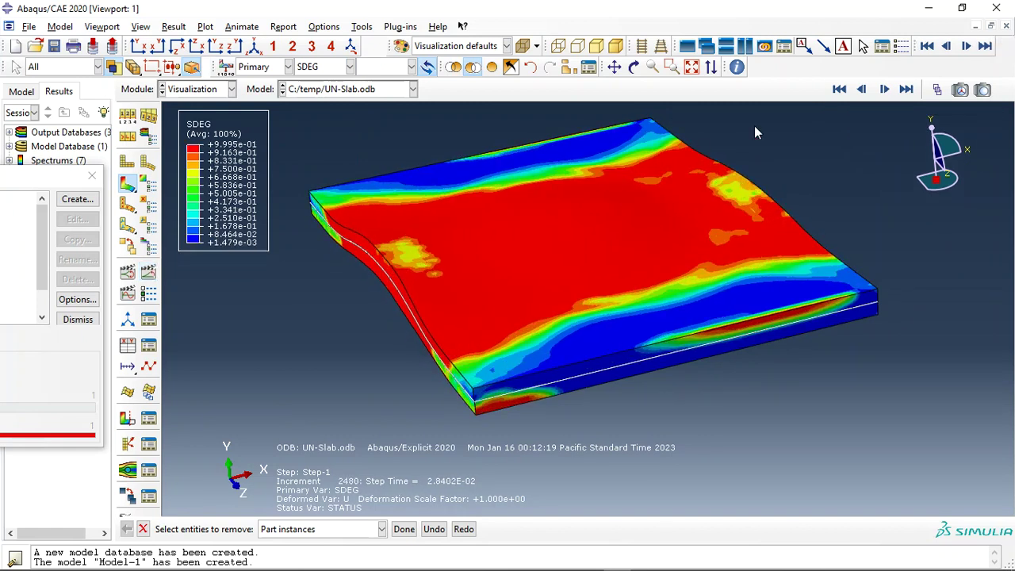
click(906, 90)
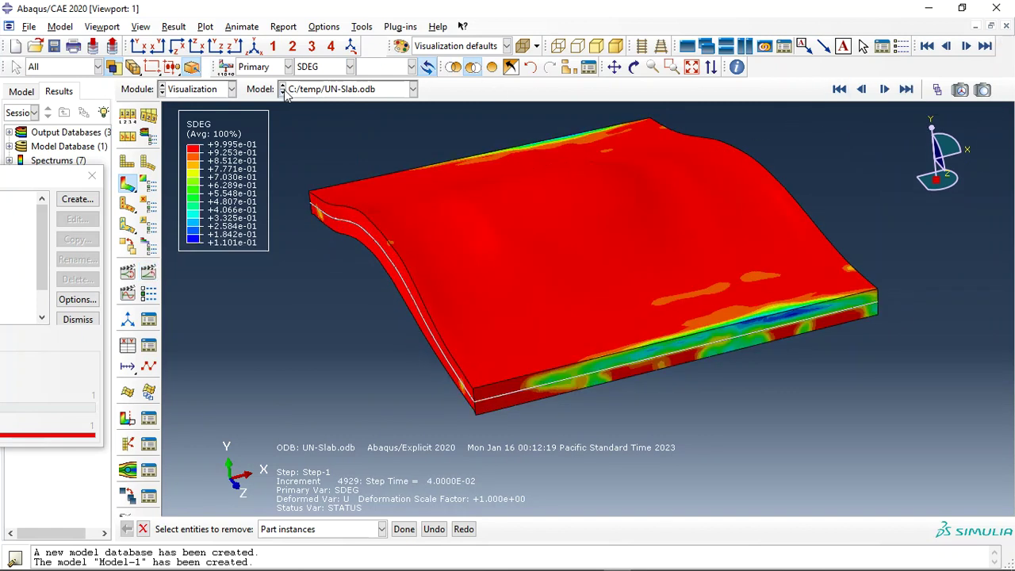
- Restore the full model display and enable the Z-Plane and EVF_ASSEMBLY_EULERIAN-1_SOIL-1 view cuts together
click(491, 68)
drag(26, 181, 324, 76)
scroll(110, 199, down, 2)
click(85, 211)
scroll(127, 167, up, 3)
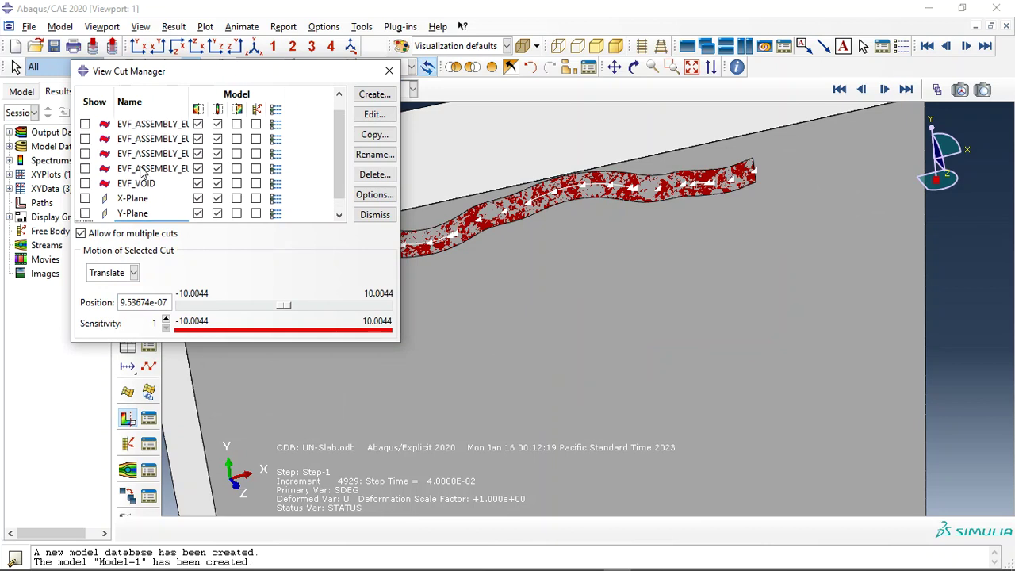
click(85, 124)
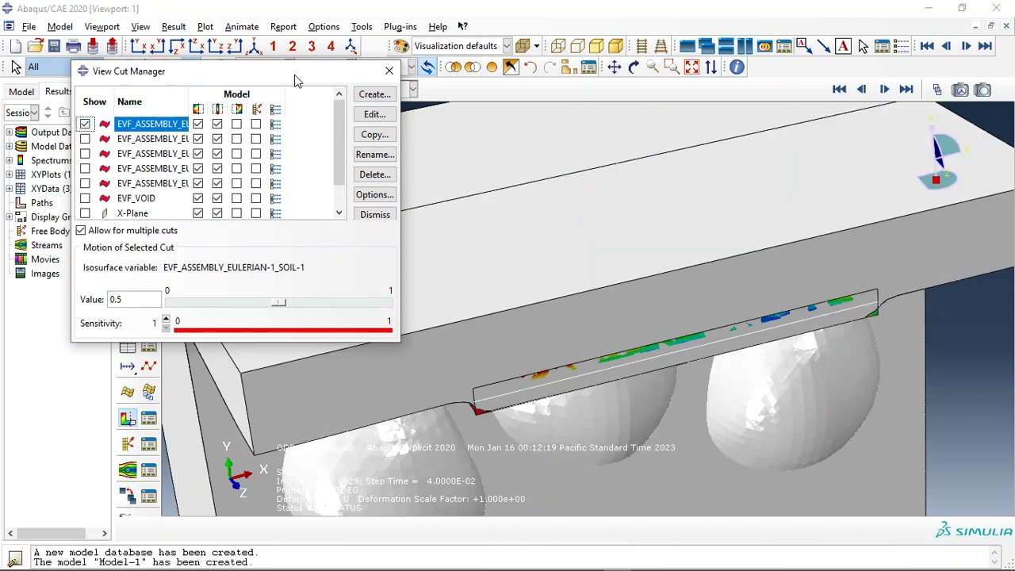
- Animate the time history of the cut model from a rotated view that shows the slab and blast cavities, and stop it
drag(296, 80, 1, 116)
click(635, 68)
drag(608, 286, 580, 328)
key(Escape)
click(149, 273)
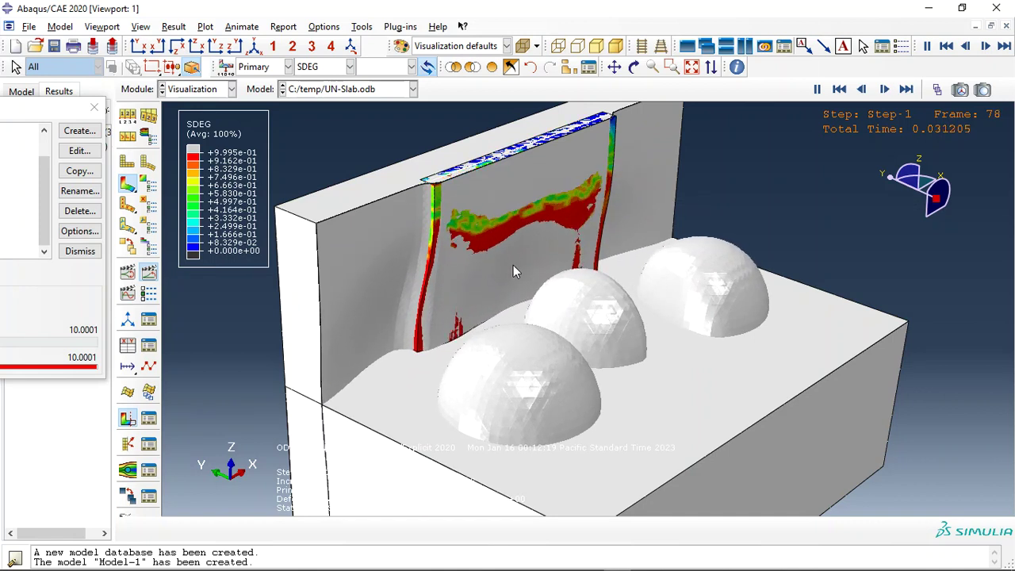
click(149, 273)
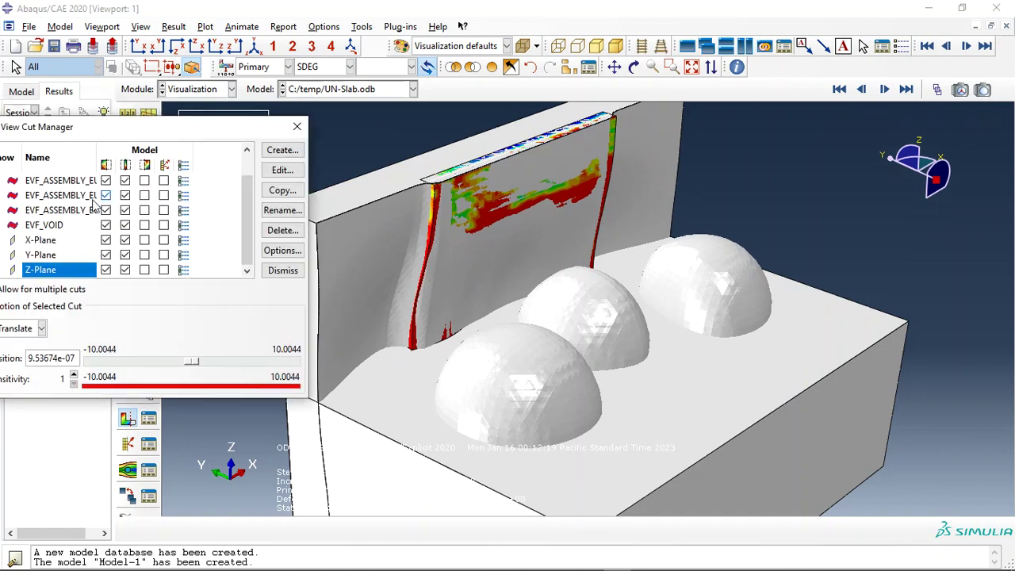
- Turn off the soil isosurface view cut and switch from the Z-Plane cut to the X-Plane cut
drag(45, 139, 156, 115)
scroll(113, 220, up, 2)
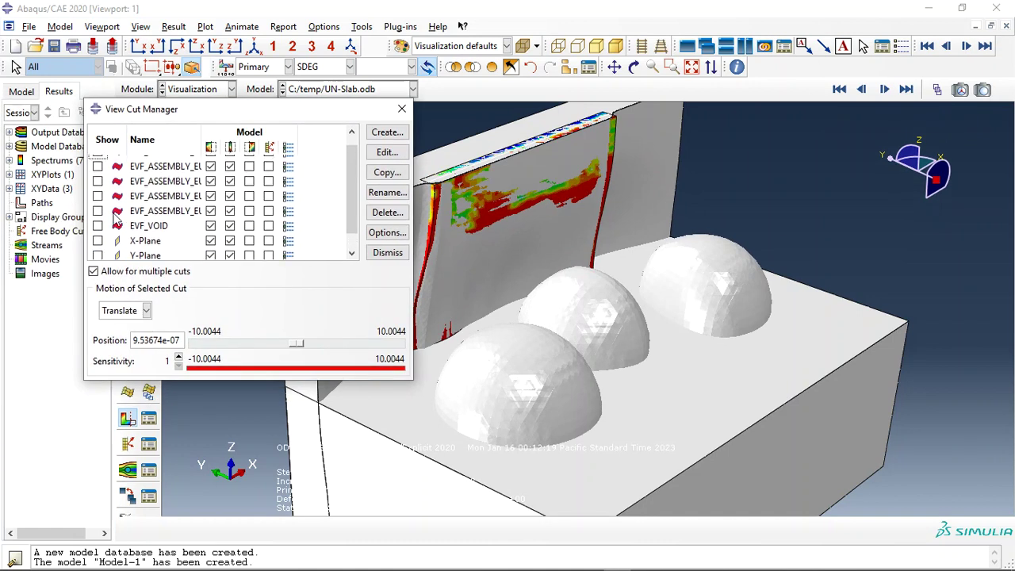
click(97, 162)
scroll(114, 219, down, 2)
click(98, 220)
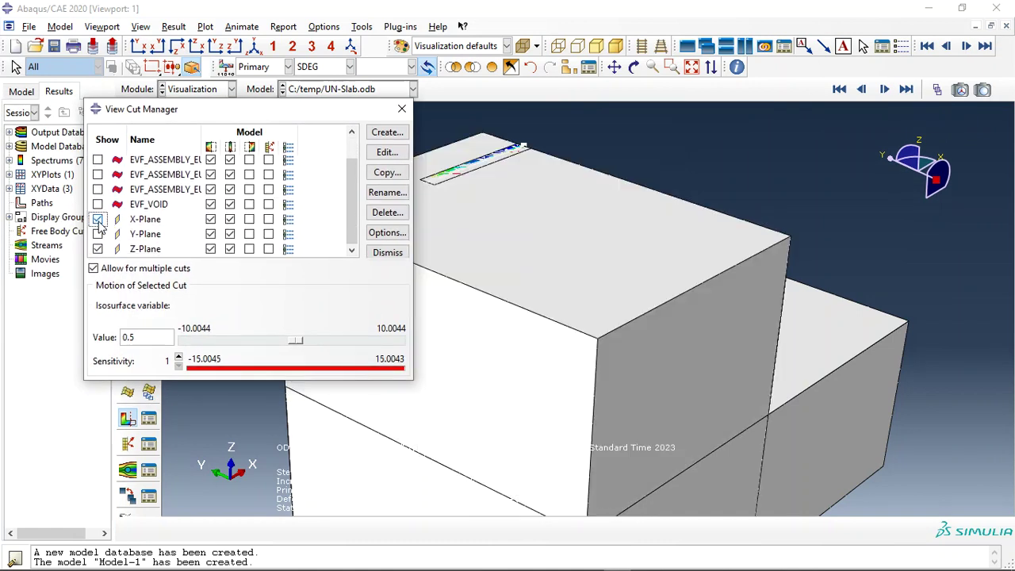
click(97, 253)
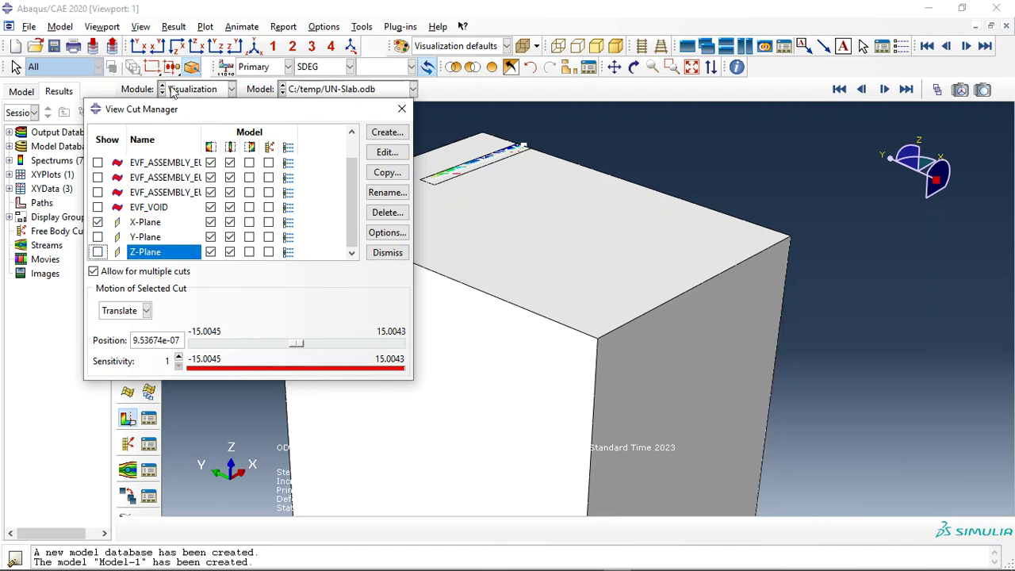
- Show the XY view with only the Z-Plane cut enabled, and close the View Cut Manager
click(137, 47)
click(98, 252)
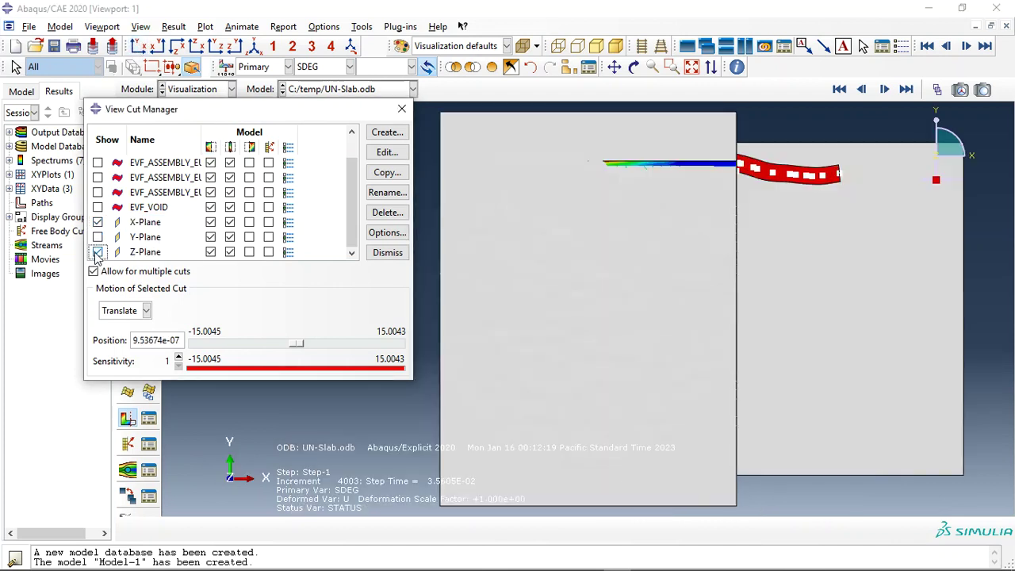
click(97, 207)
click(98, 207)
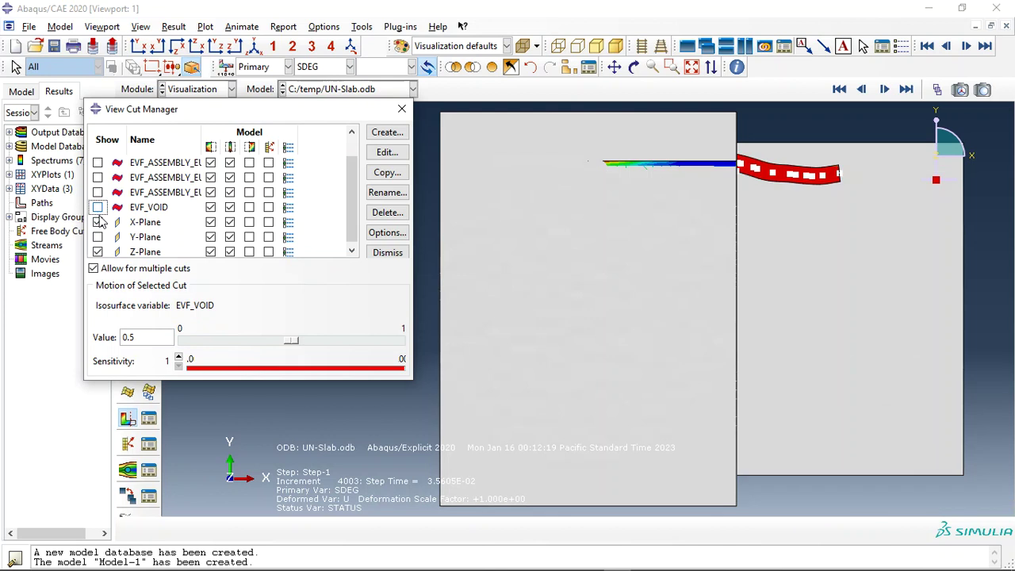
click(97, 223)
click(401, 110)
- Plot DENSITYVAVG on the Z-Plane section in a fitted XY view and animate its time history
click(349, 67)
scroll(345, 153, up, 5)
click(345, 141)
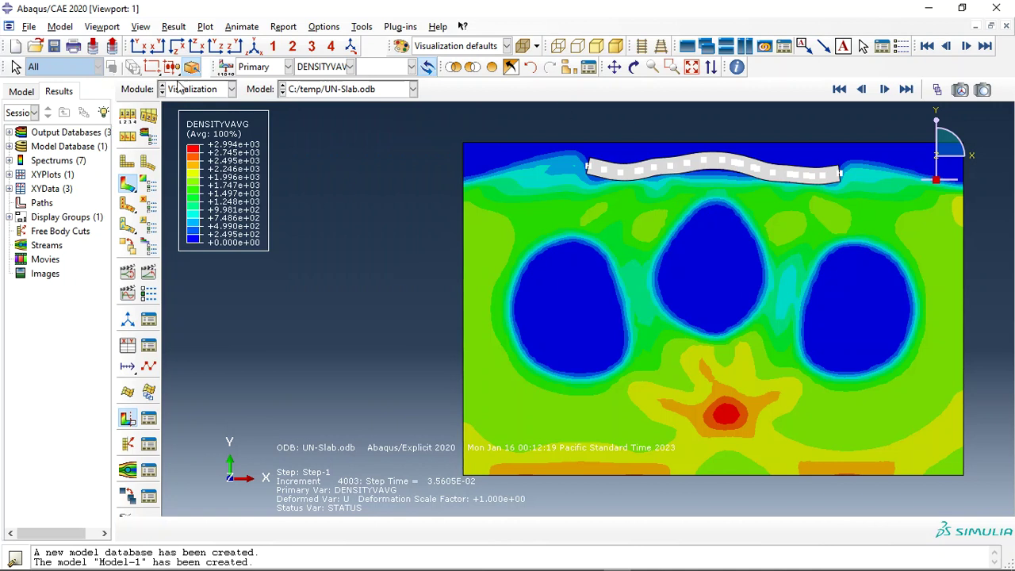
click(139, 48)
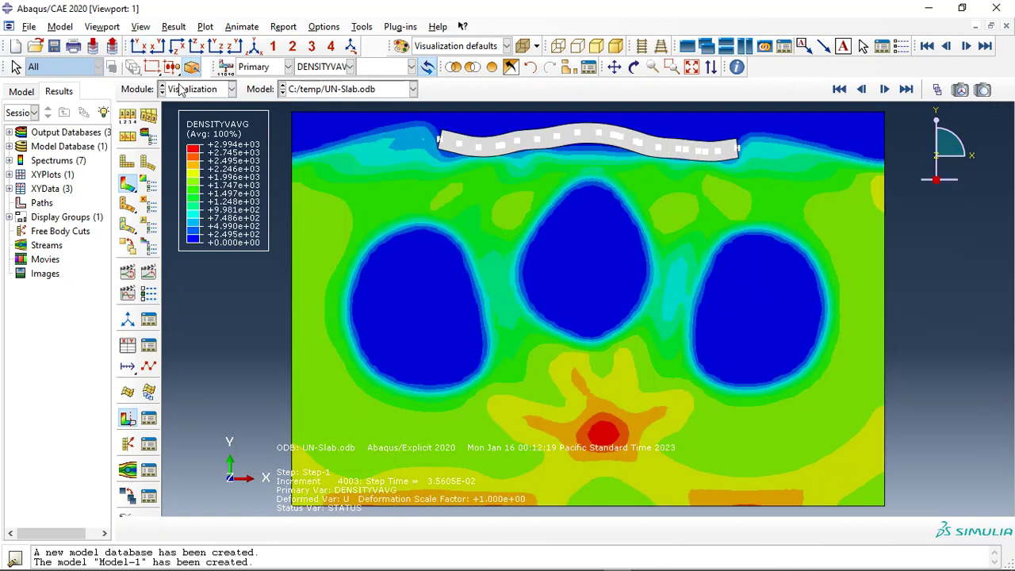
click(148, 273)
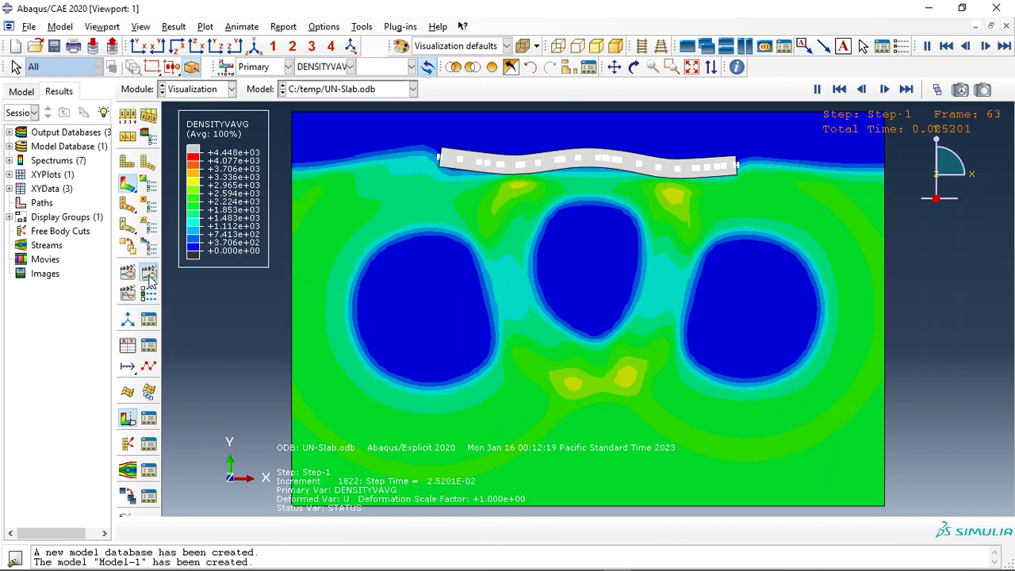
- Plot the soil volume fraction EVF_ASSEMBLY_EULERIAN-1_SOIL-1 on the Z-Plane section and animate its time history
click(321, 67)
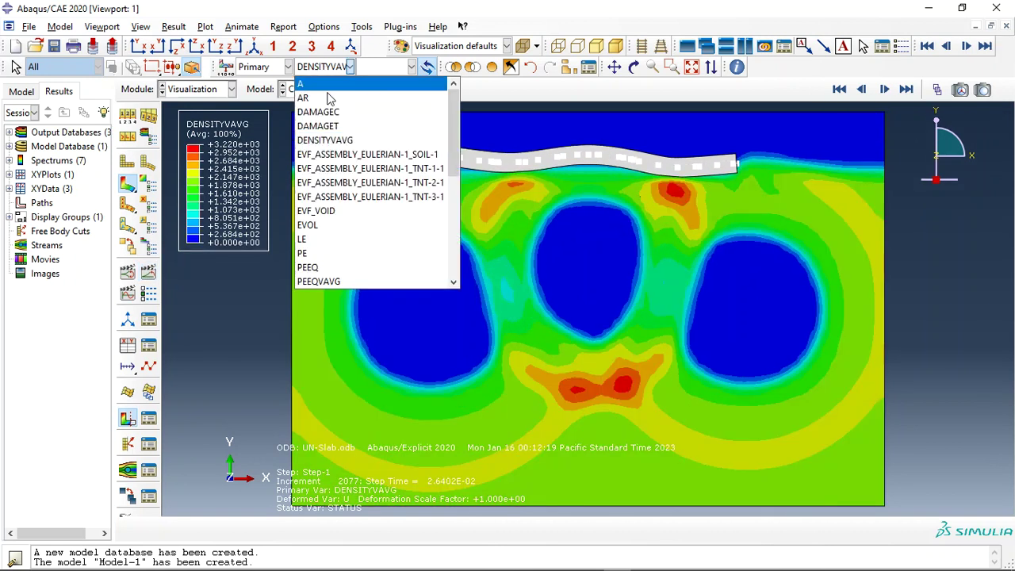
click(362, 155)
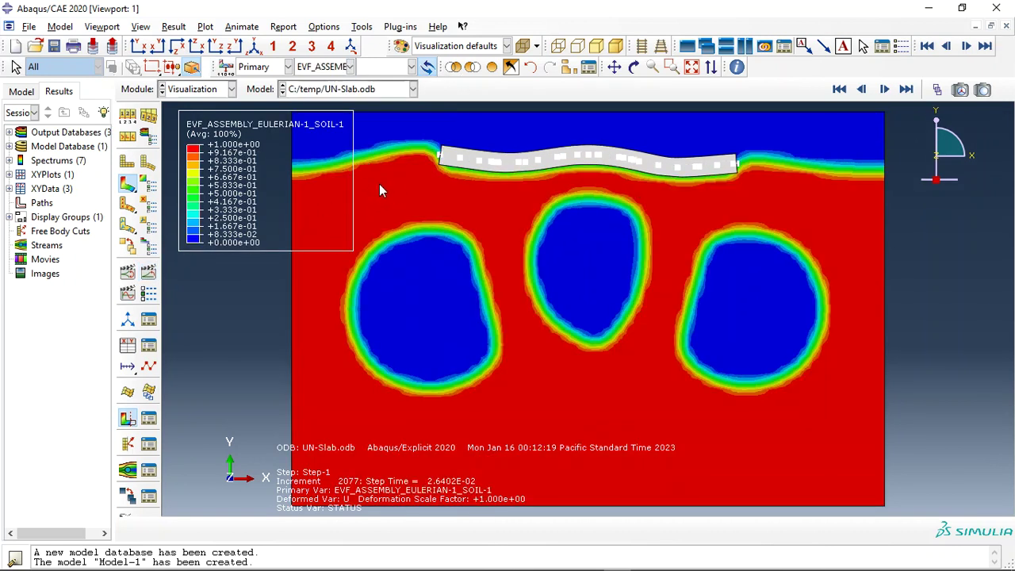
click(150, 273)
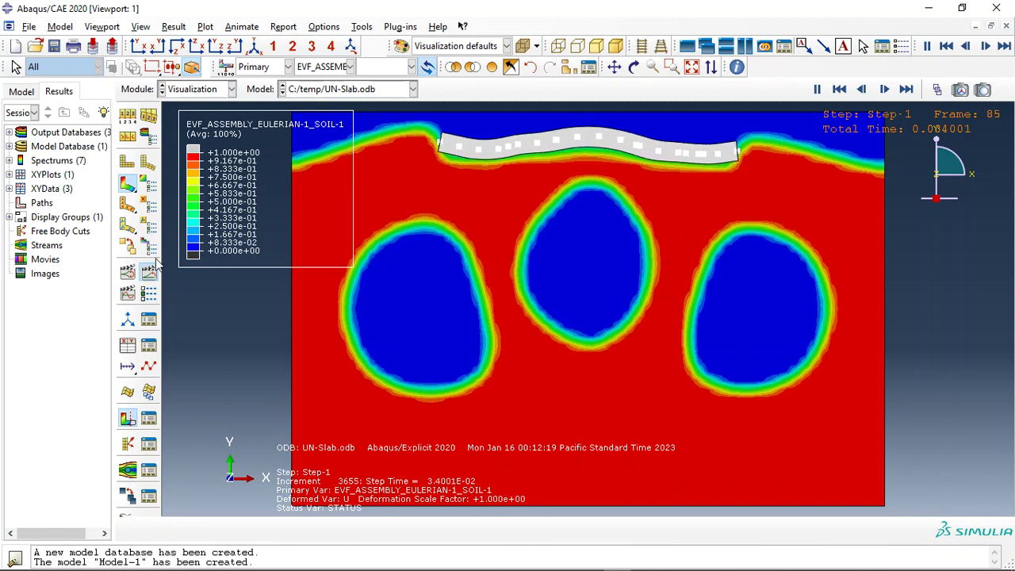
- Plot the averaged equivalent plastic strain PEEQVAVG on the section and animate its time history
click(341, 67)
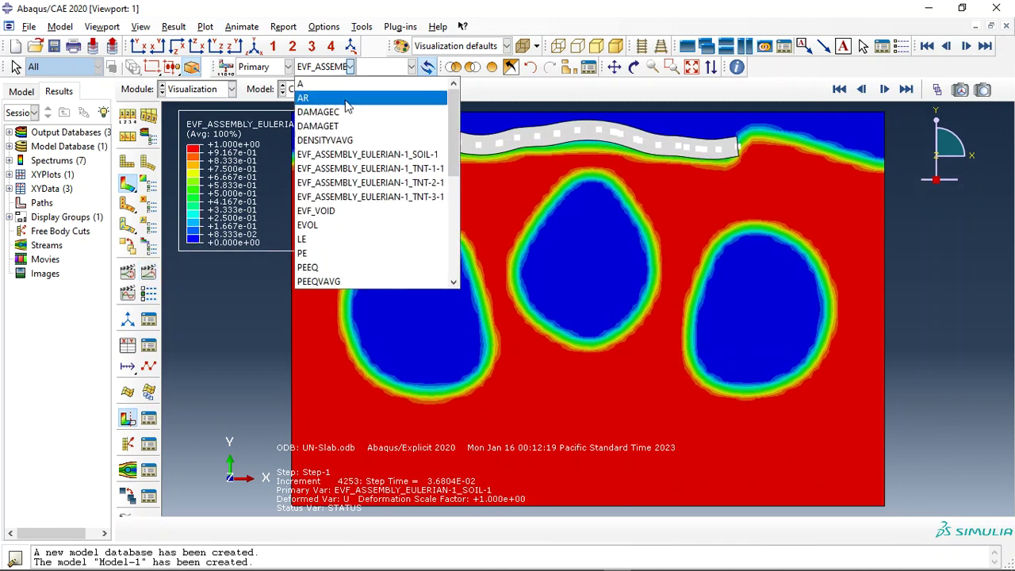
scroll(349, 154, down, 2)
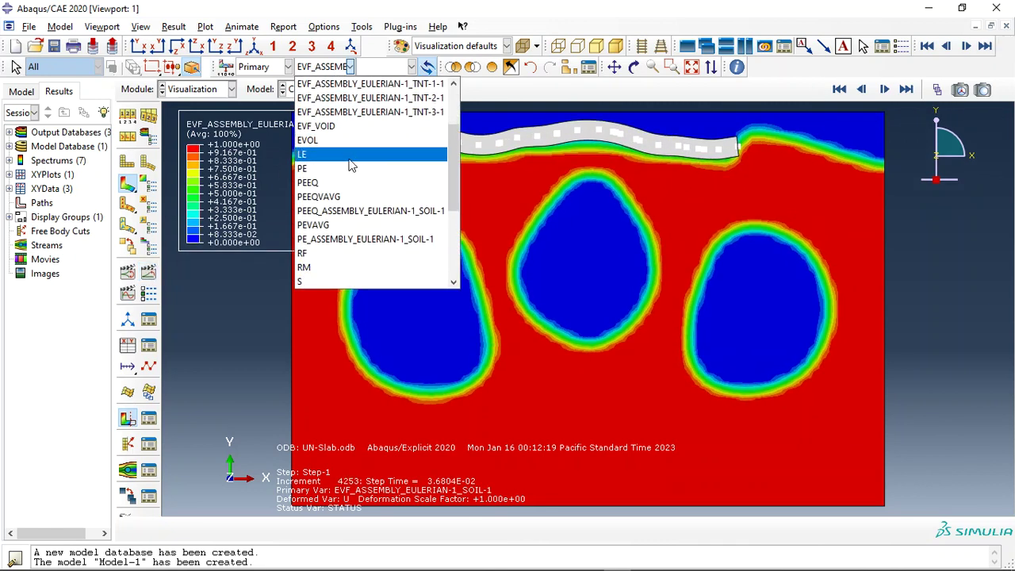
click(335, 197)
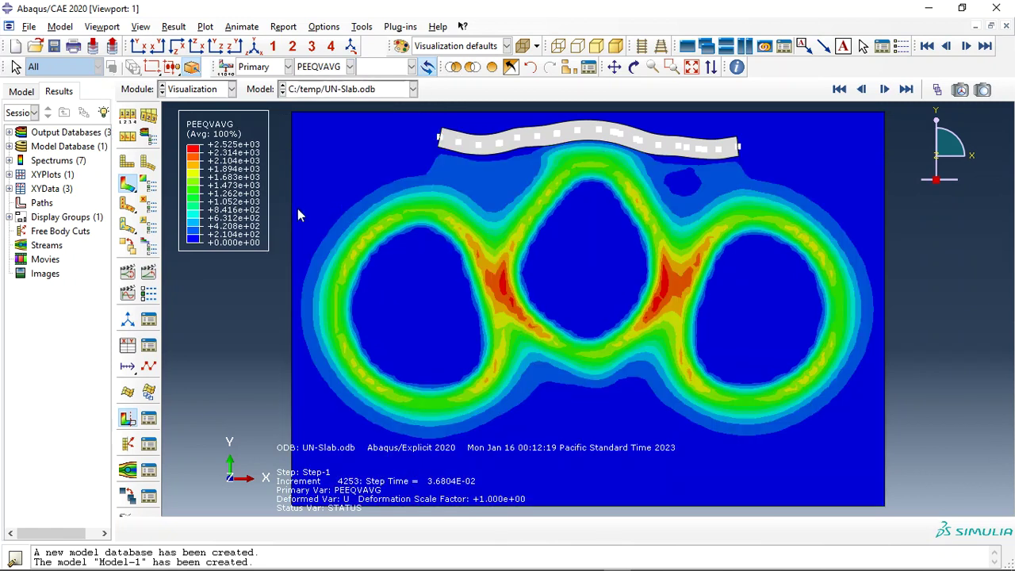
click(149, 274)
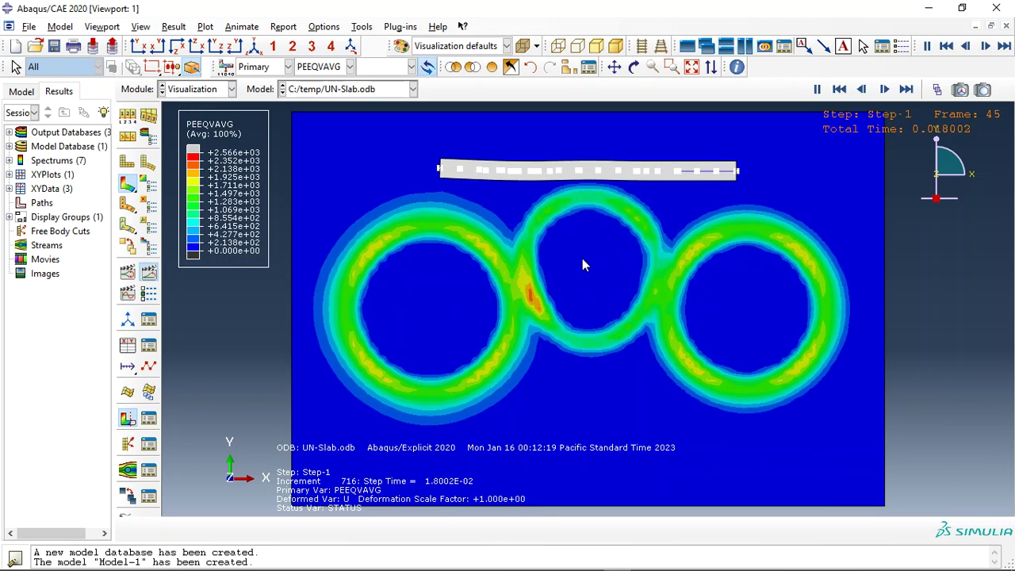
- With the animation running, contour the soil plastic strain PEEQ_ASSEMBLY_EULERIAN-1_SOIL-1, followed by the averaged Mises stress SVAVG
click(333, 67)
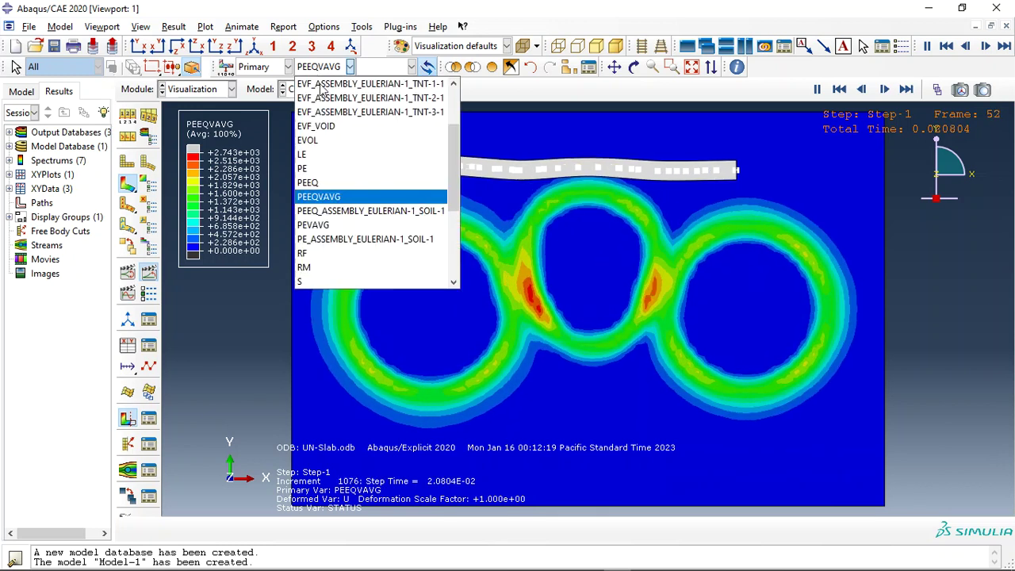
click(349, 211)
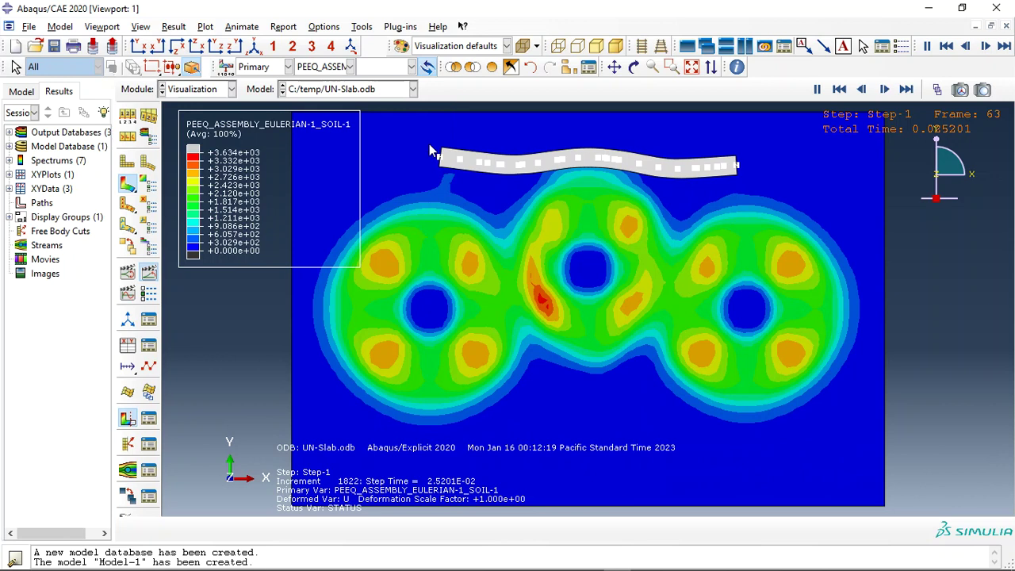
click(349, 66)
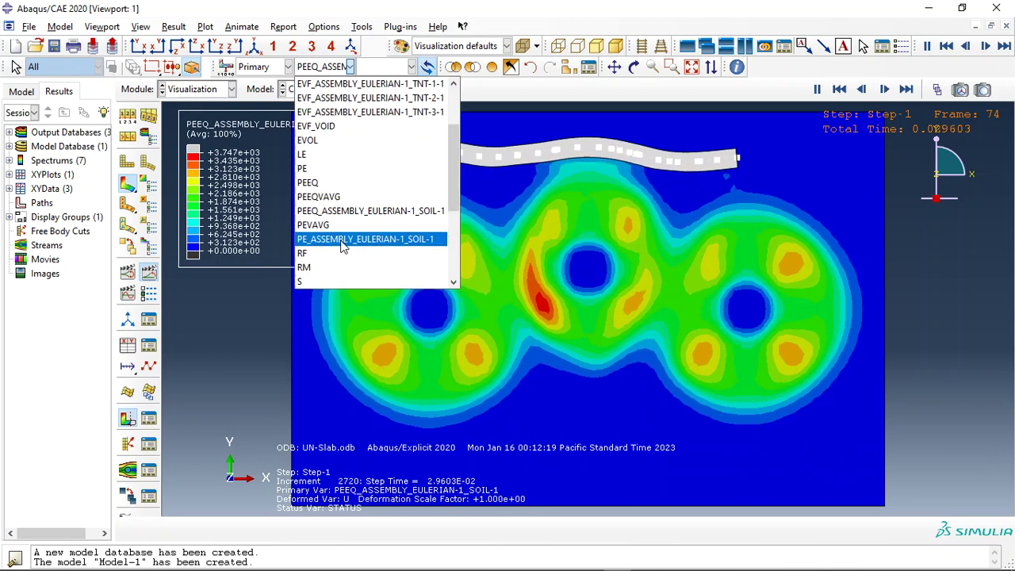
scroll(345, 244, down, 1)
scroll(345, 244, down, 3)
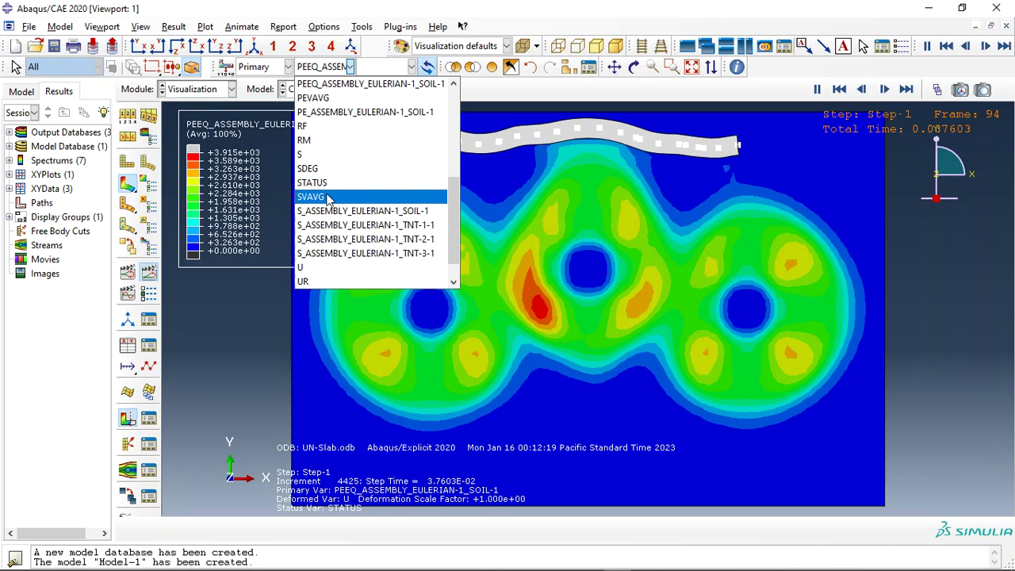
click(327, 197)
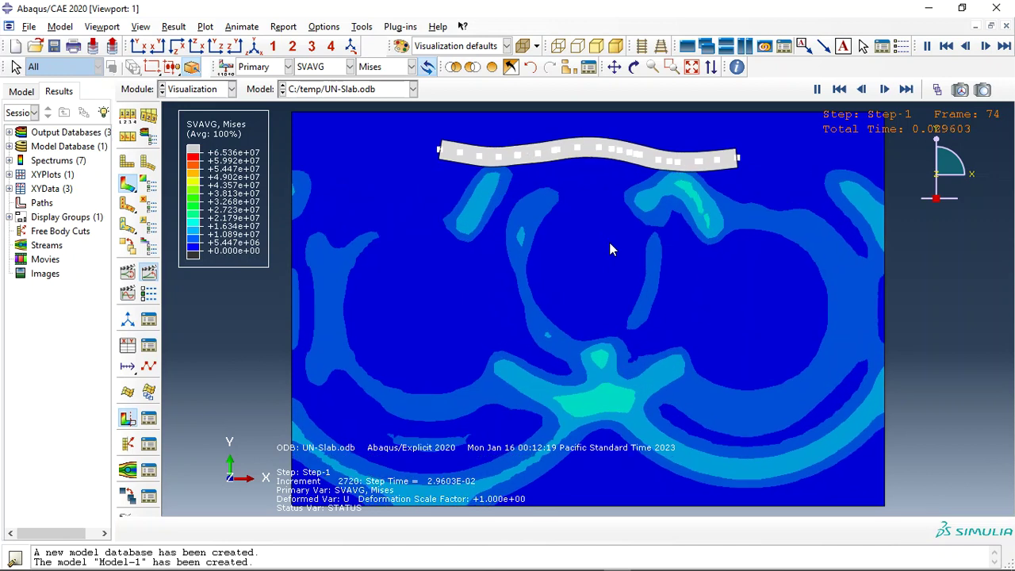
- Show the Mises stress of the soil, S_ASSEMBLY_EULERIAN-1_SOIL-1, in the running time-history animation
click(314, 70)
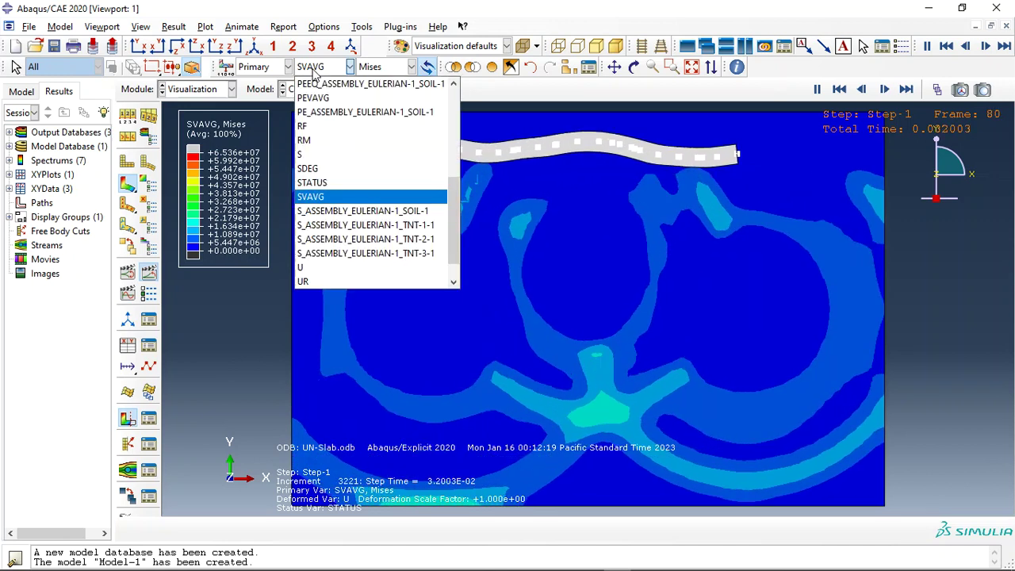
click(377, 214)
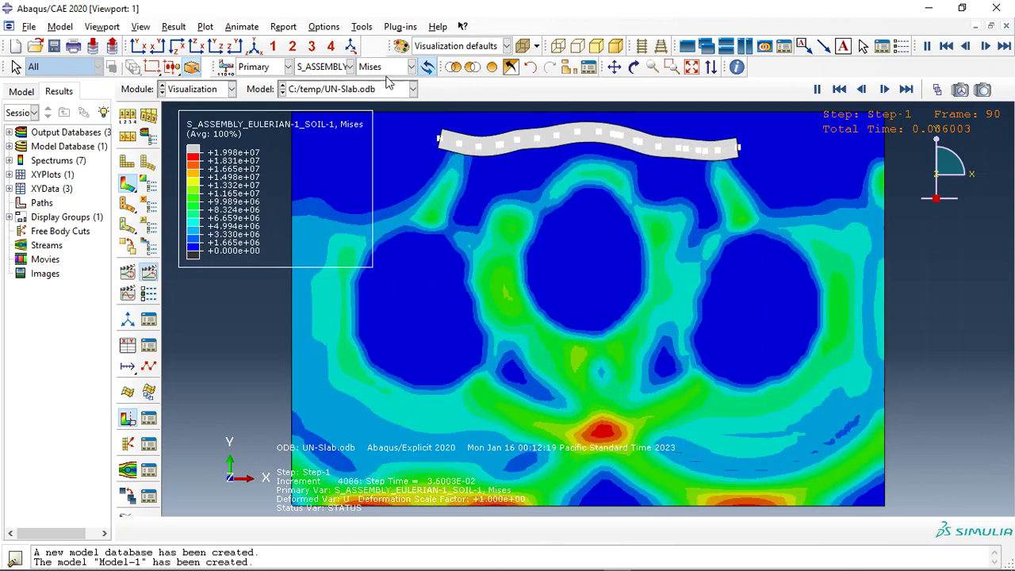
click(378, 67)
click(376, 81)
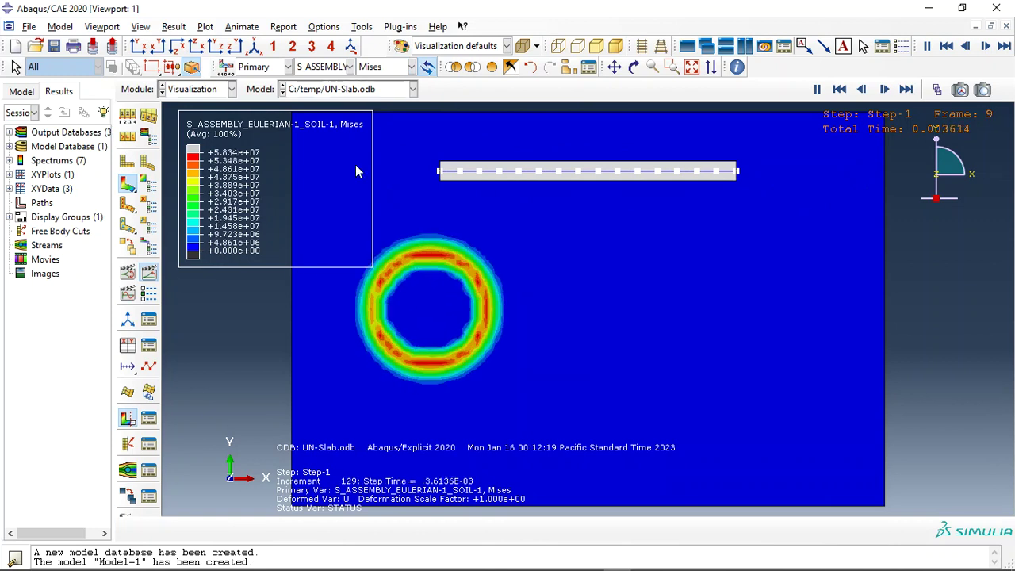
- Display the Pressure component of S_ASSEMBLY_EULERIAN-1_TNT-1-1 for the first TNT charge in the running animation
click(322, 67)
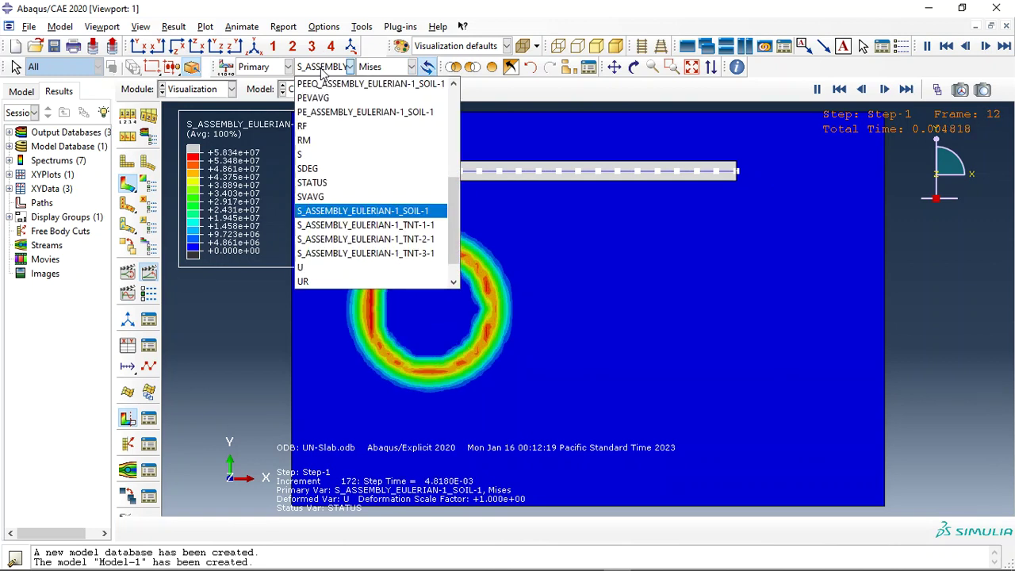
click(361, 226)
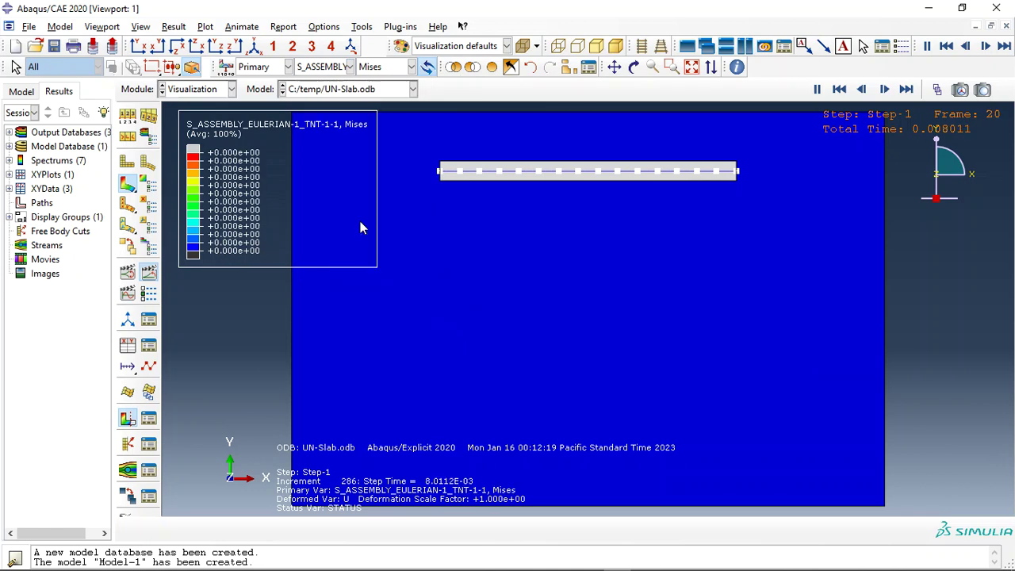
click(377, 71)
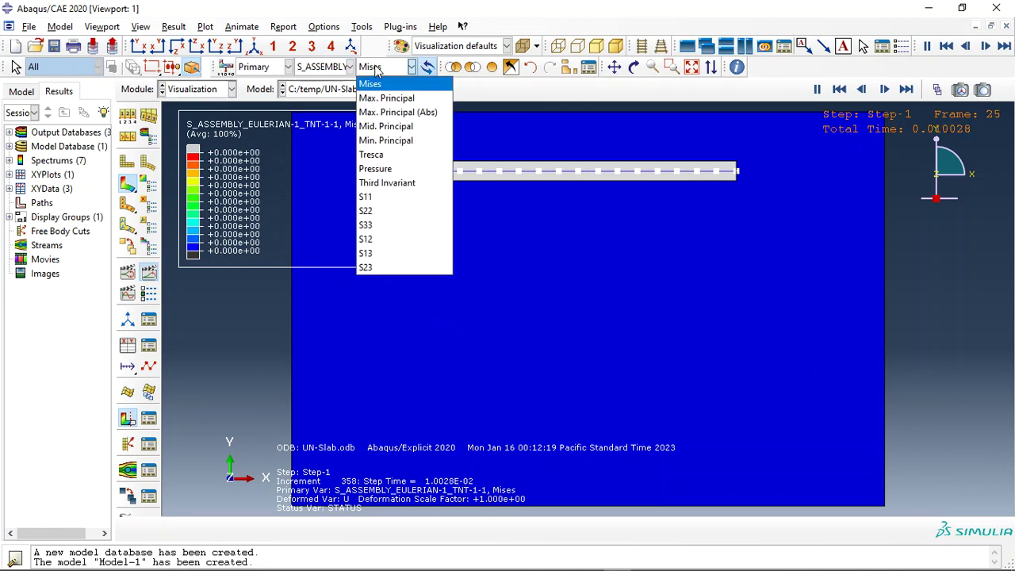
click(378, 170)
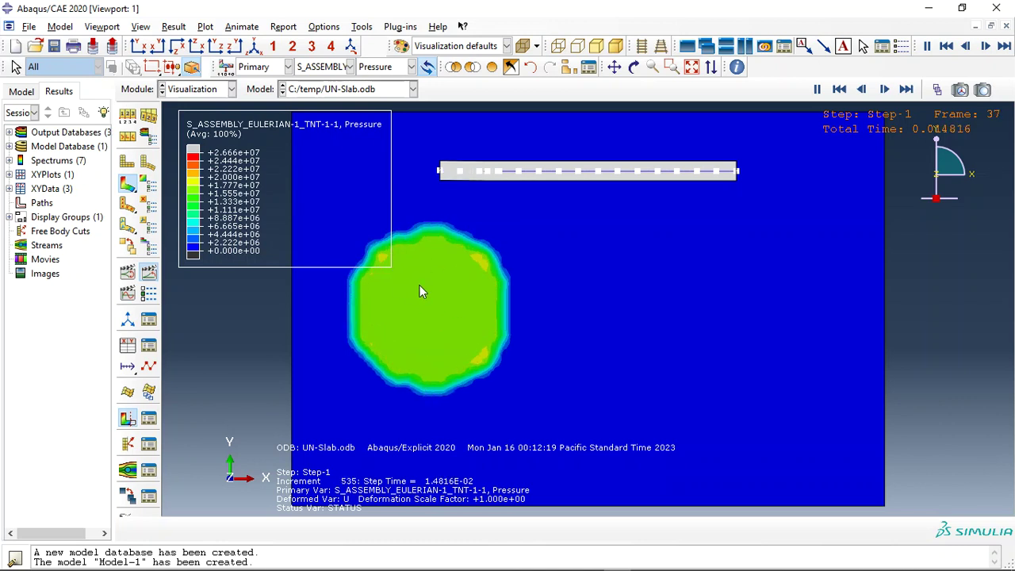
- Display the Pressure component of S_ASSEMBLY_EULERIAN-1_TNT-2-1 for the second TNT charge in the running animation
click(349, 66)
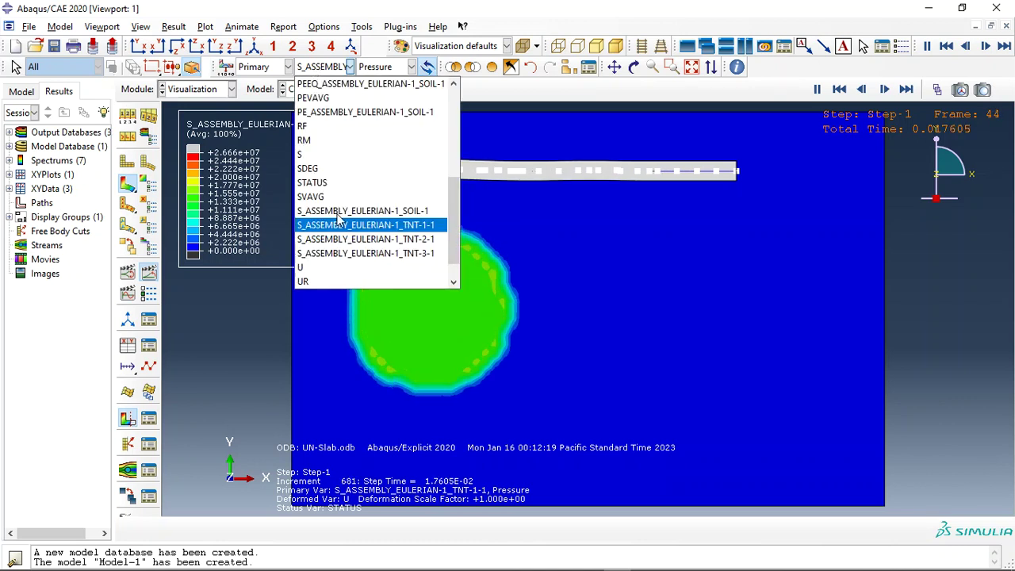
click(382, 241)
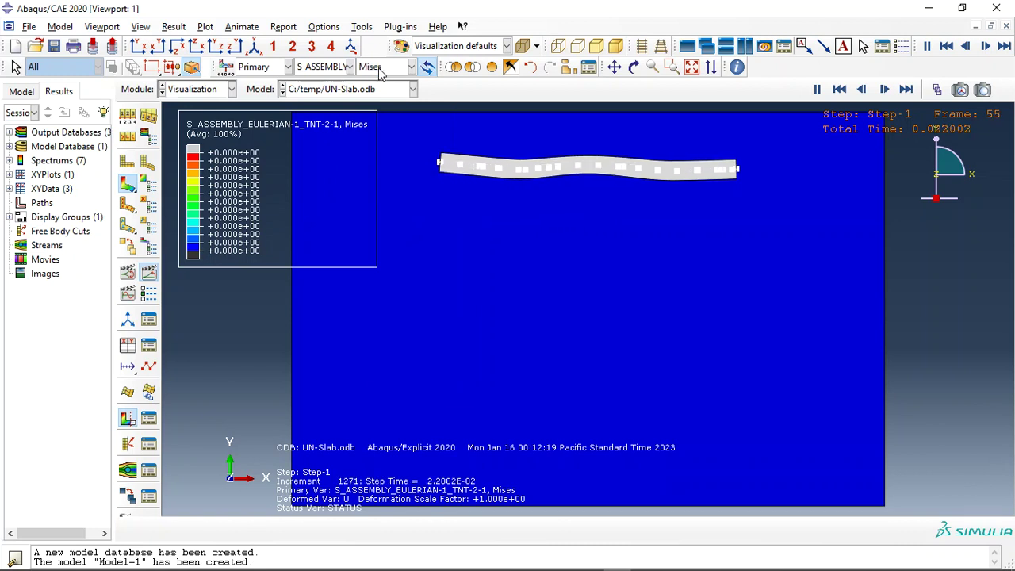
click(378, 68)
click(382, 168)
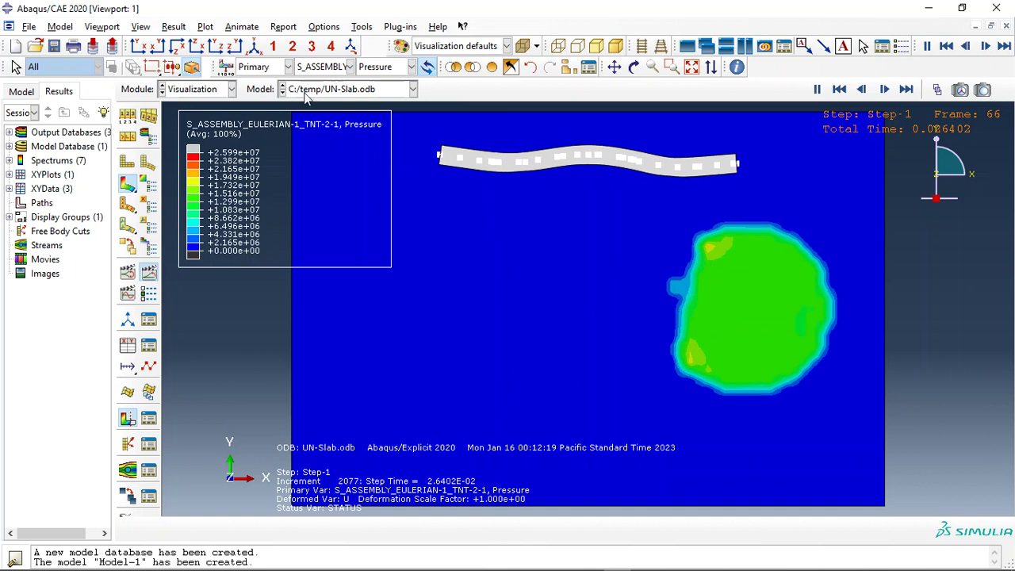
- Stop the animation and plot the soil plastic strain PE_ASSEMBLY_EULERIAN-1_SOIL-1, followed by the velocity V magnitude
click(322, 68)
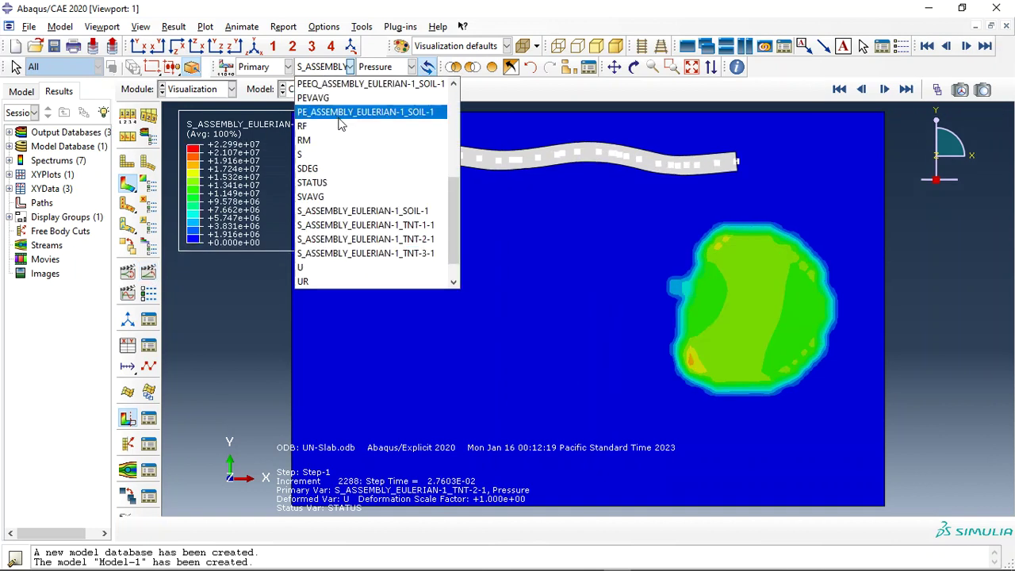
click(341, 119)
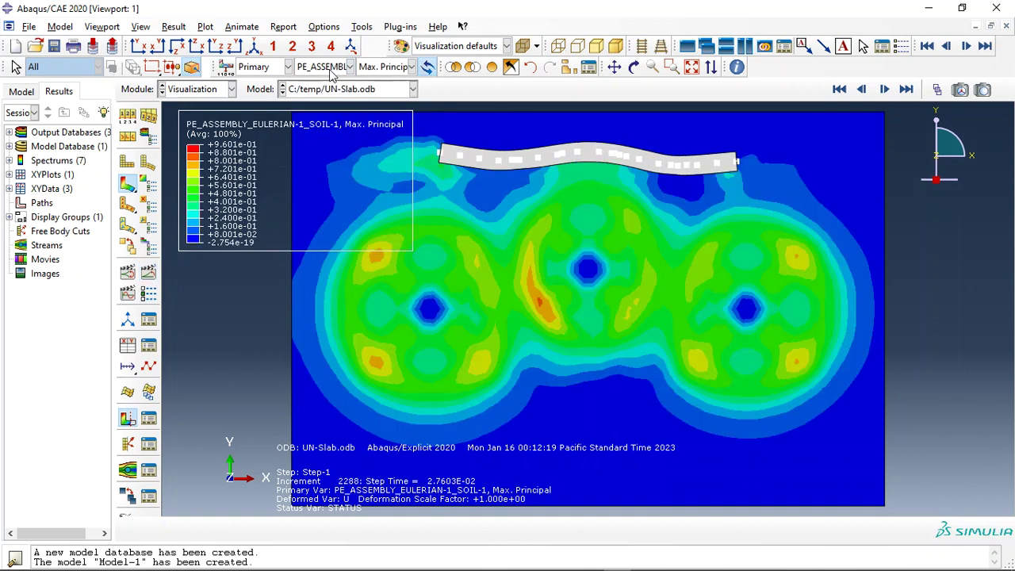
click(334, 69)
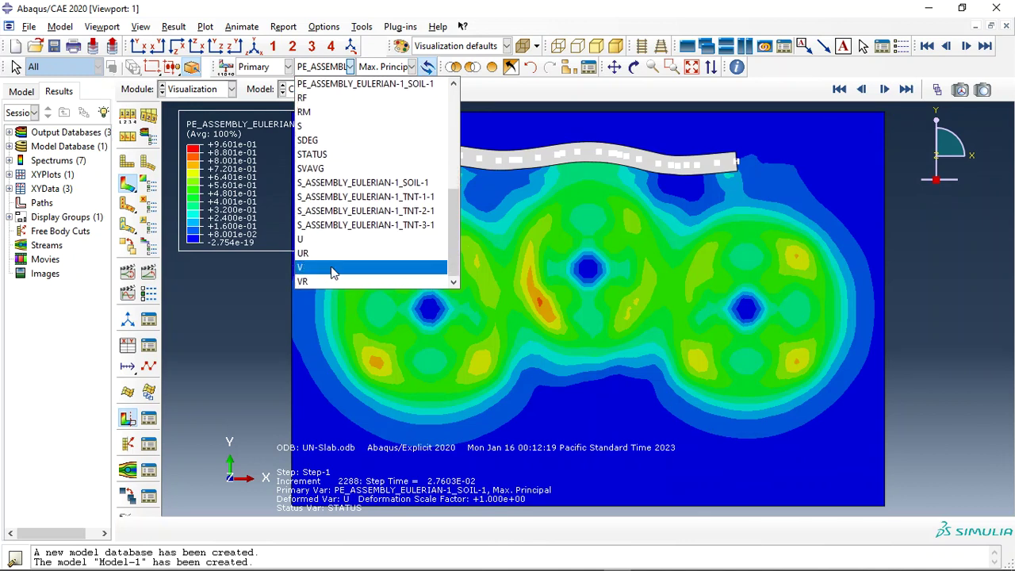
click(333, 269)
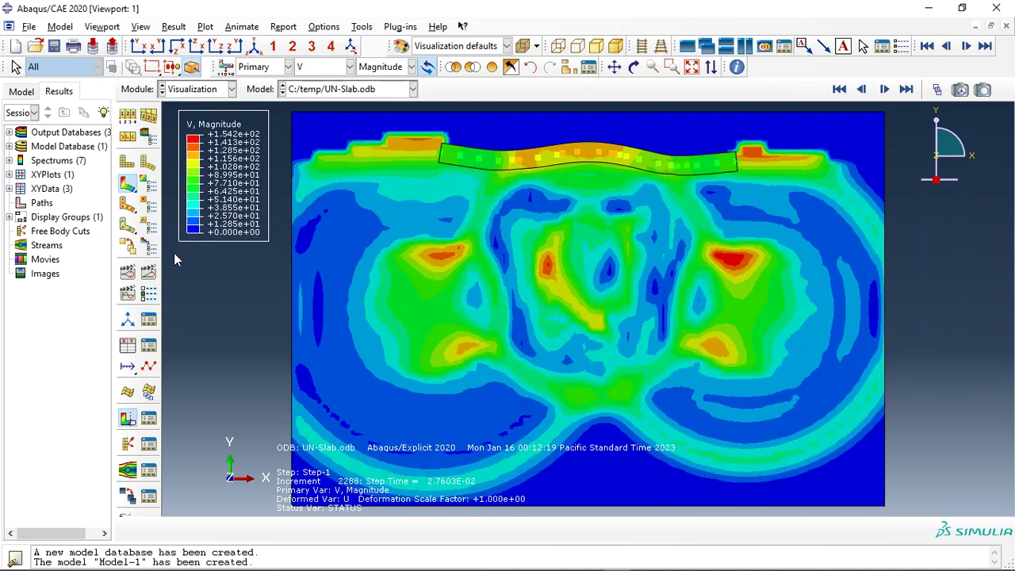
- Switch the contour back to PE_ASSEMBLY_EULERIAN-1_SOIL-1 and from there to the void volume fraction EVF_VOID
click(322, 69)
scroll(324, 182, up, 1)
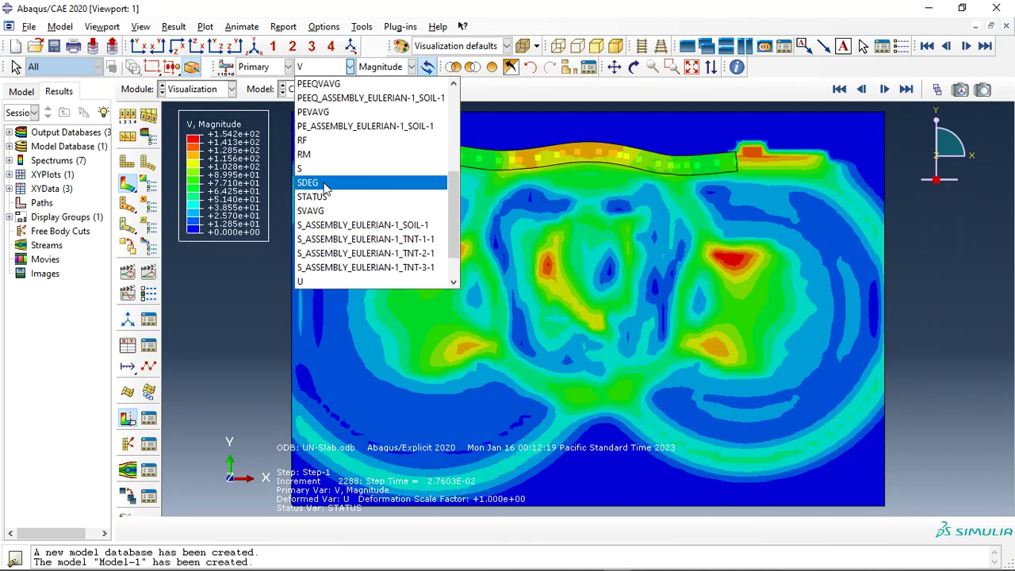
scroll(342, 212, up, 2)
click(343, 206)
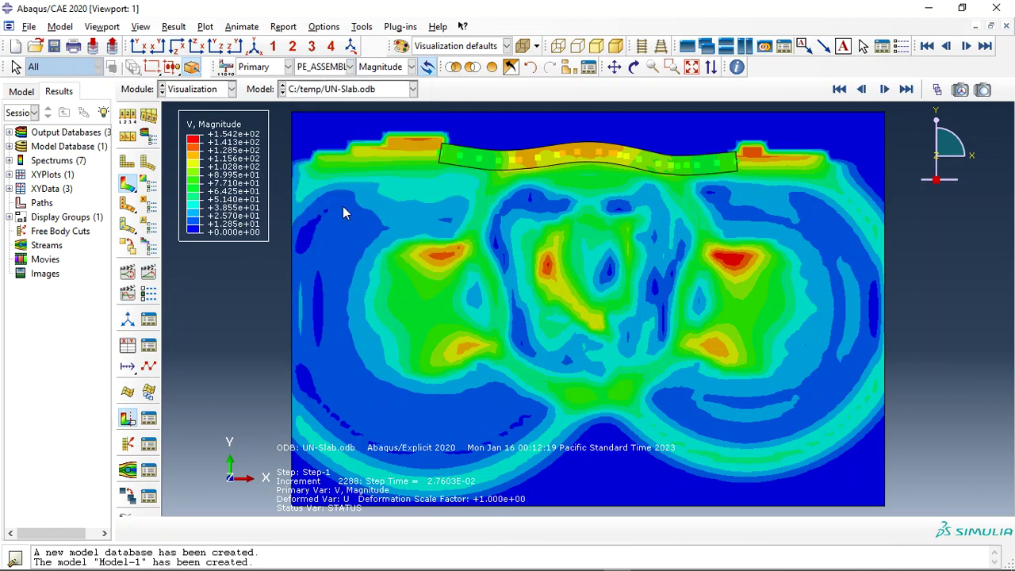
click(330, 69)
scroll(325, 195, up, 2)
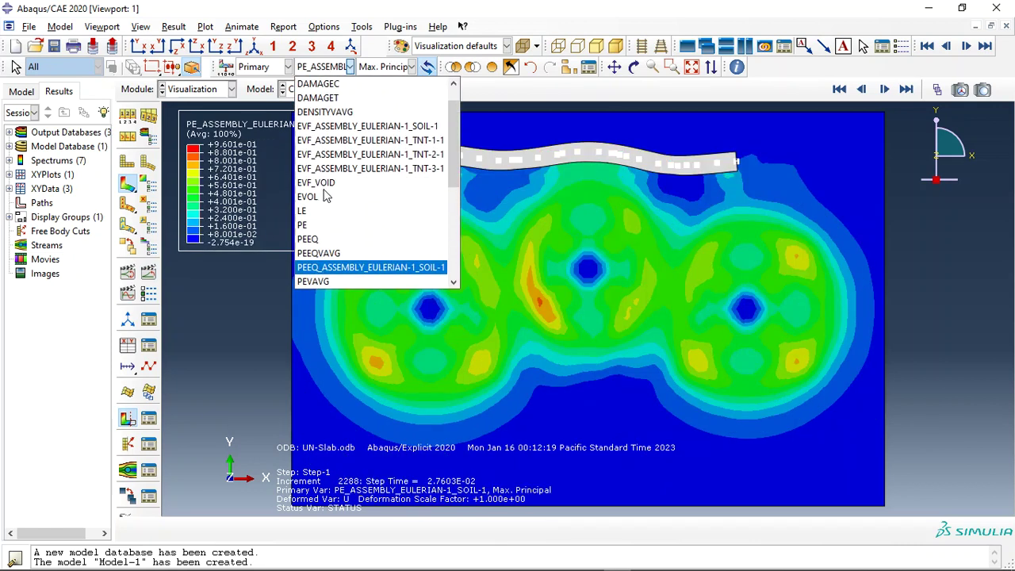
click(318, 183)
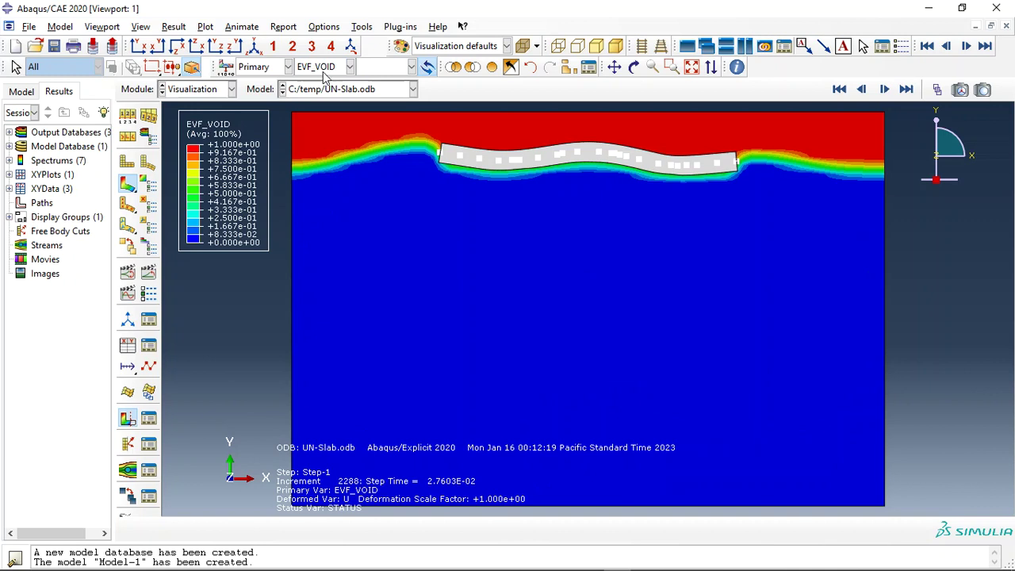
- Plot the third charge's volume fraction EVF_ASSEMBLY_EULERIAN-1_TNT-3-1 and go to the last frame
click(323, 71)
scroll(333, 159, up, 2)
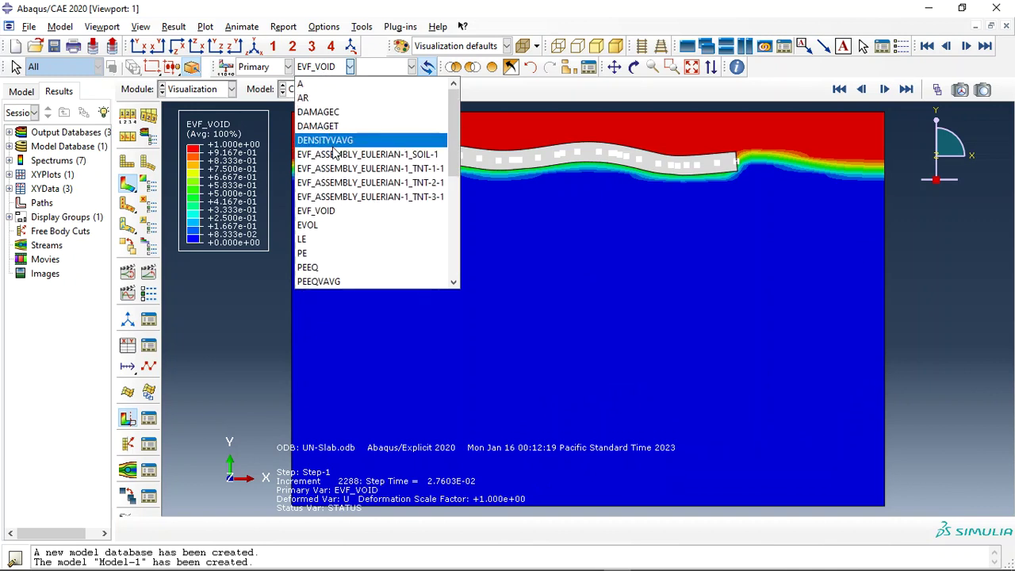
click(365, 197)
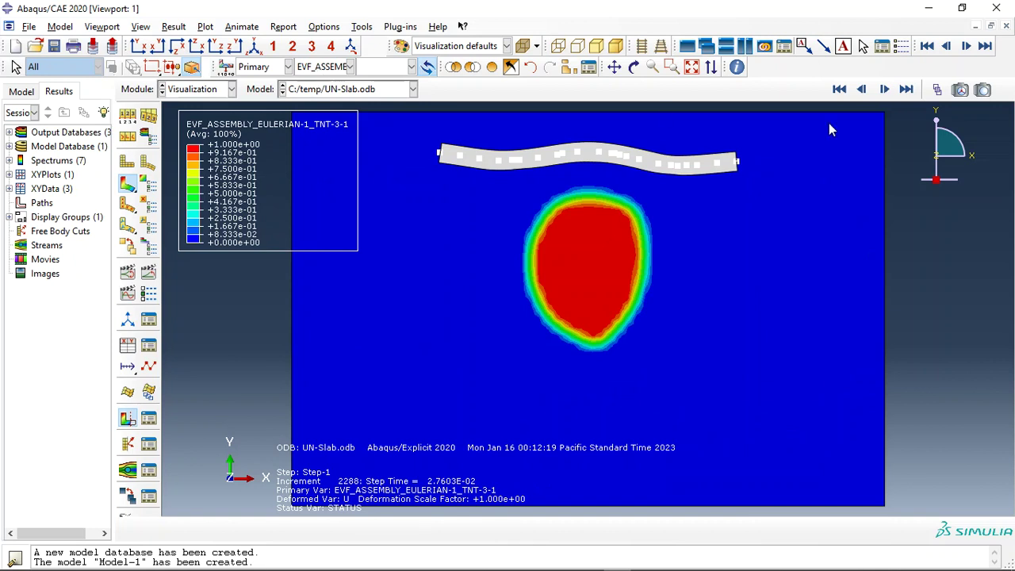
click(907, 90)
- Plot the stiffness degradation SDEG of the slab at the last frame
click(347, 69)
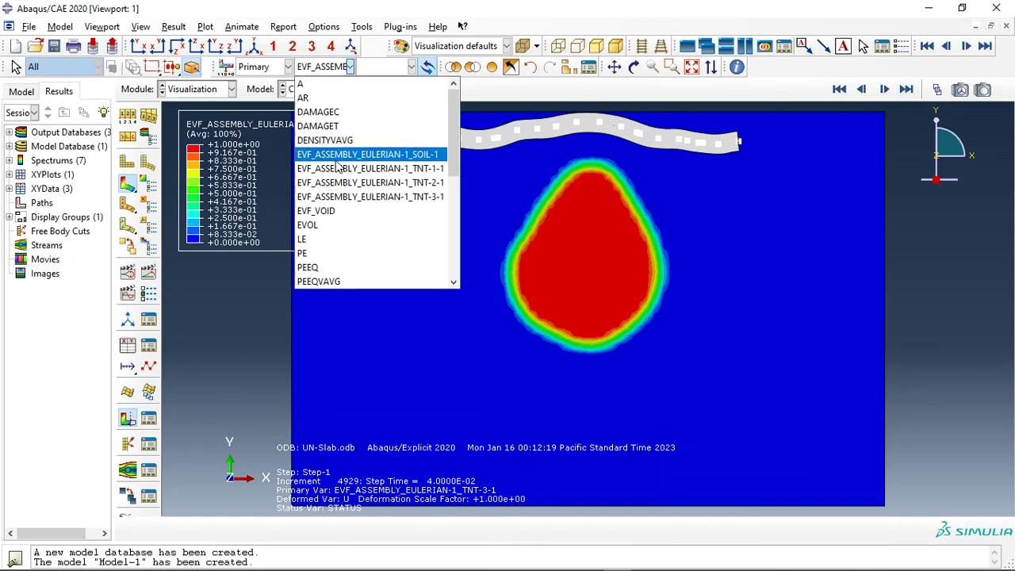
scroll(325, 276, down, 1)
scroll(326, 276, down, 3)
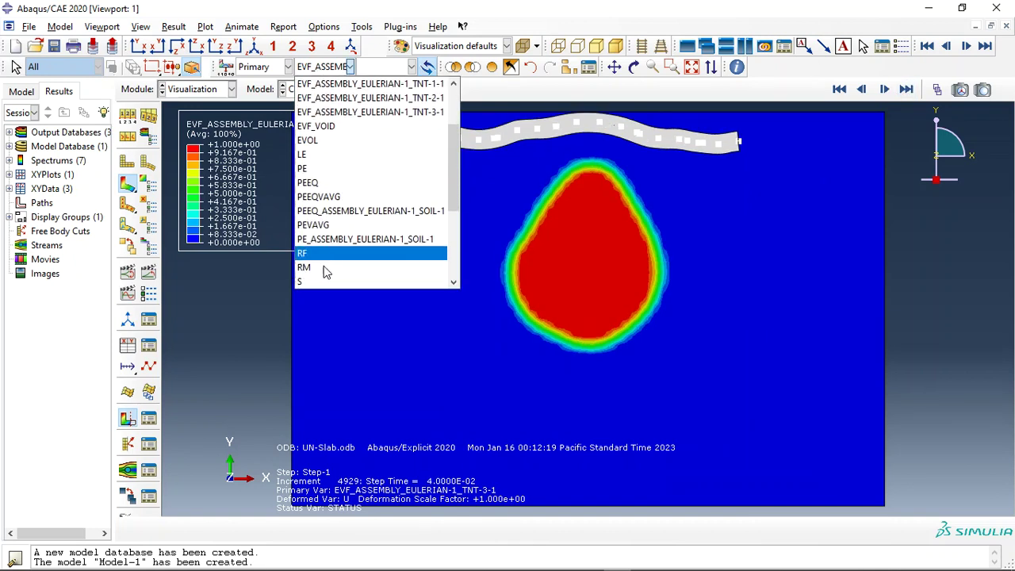
click(328, 212)
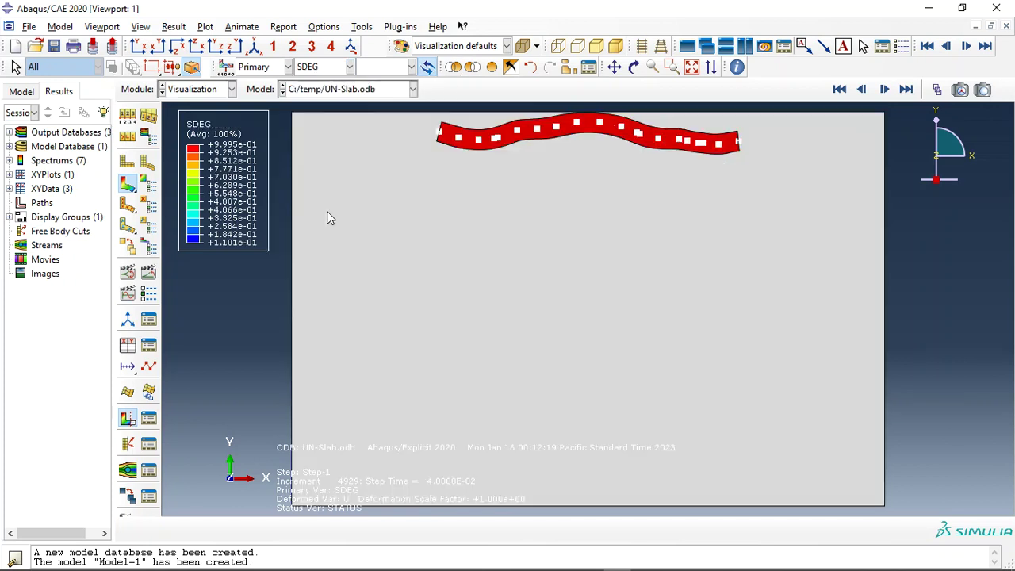
- Make the model translucent and show the soil and first TNT charge volume-fraction isosurface cuts, EVF_ASSEMBLY_EULERIAN-1_SOIL-1 and TNT-1-1
click(127, 419)
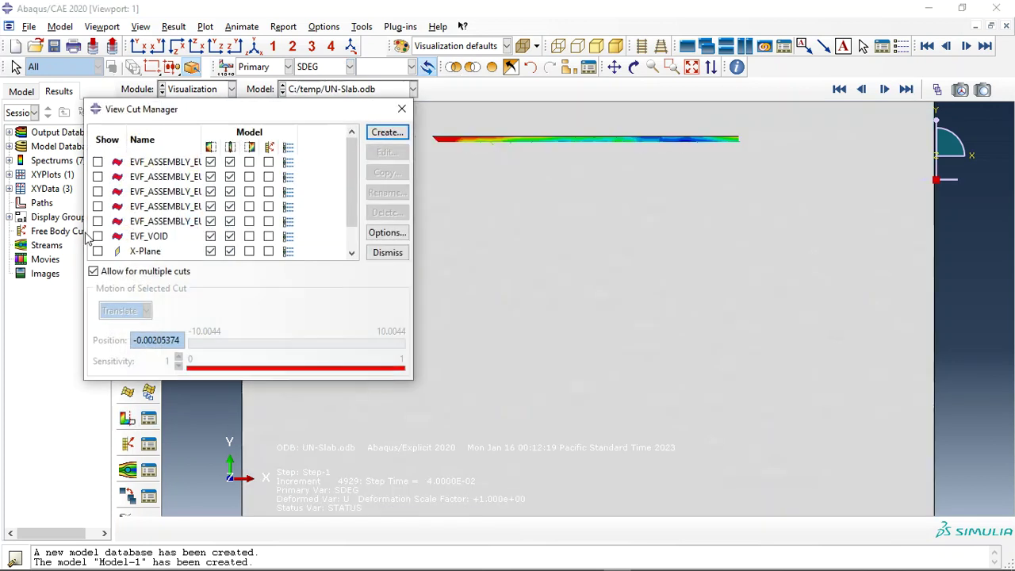
click(525, 48)
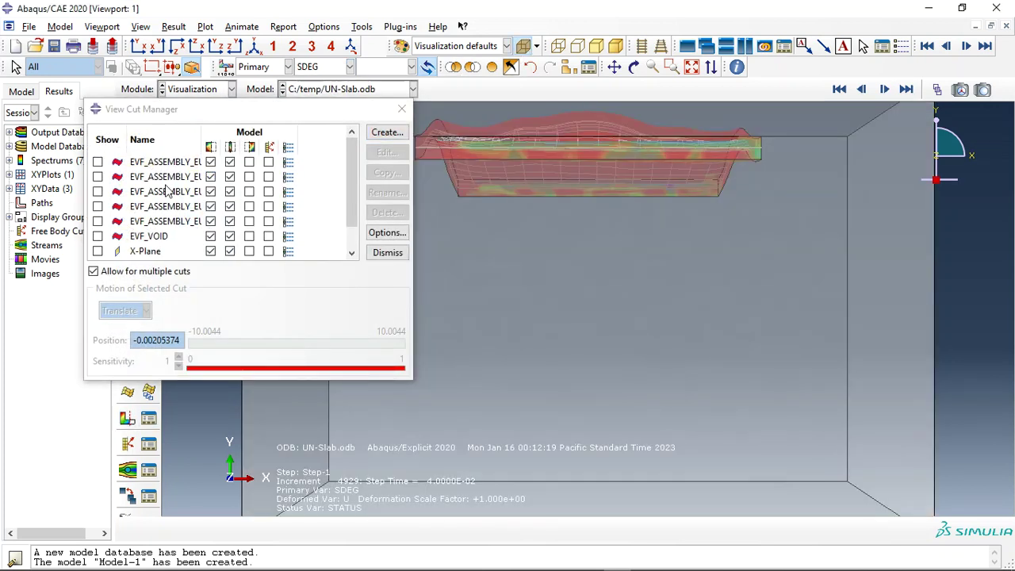
click(98, 162)
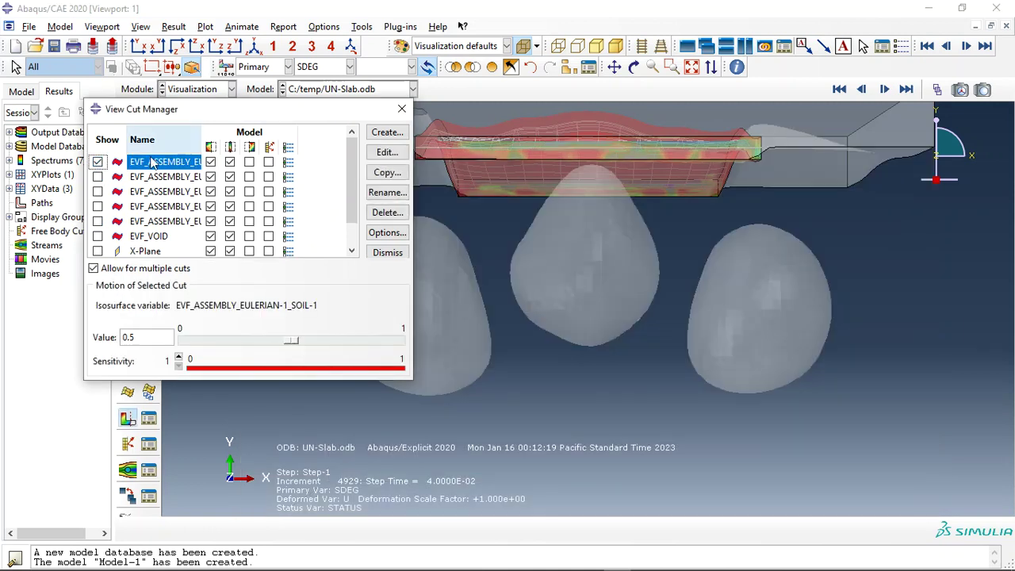
click(98, 177)
drag(297, 114, 0, 115)
- Animate the time history of SDEG through the translucent soil and go to the last frame
click(633, 68)
drag(553, 292, 447, 283)
key(Escape)
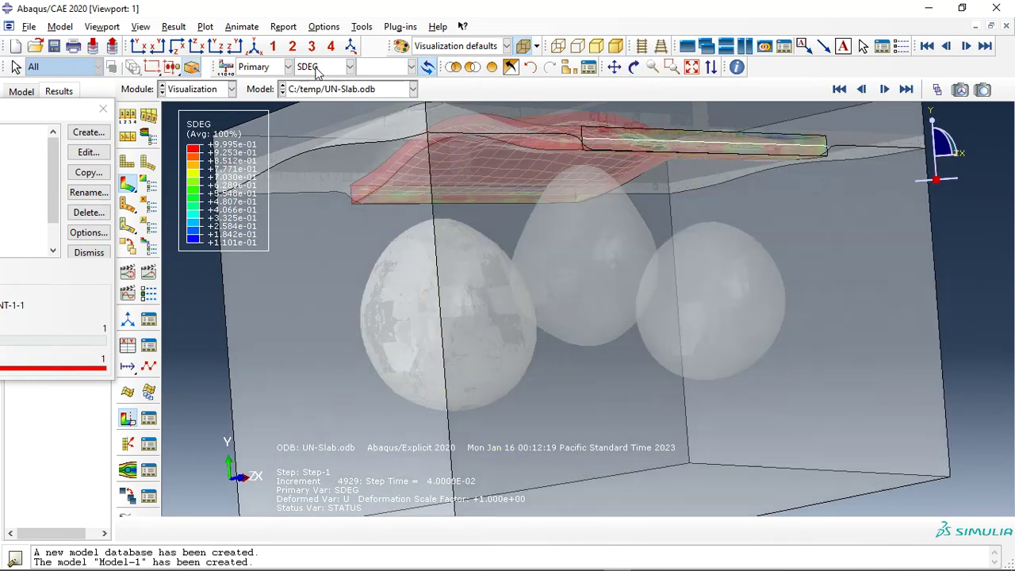
click(149, 274)
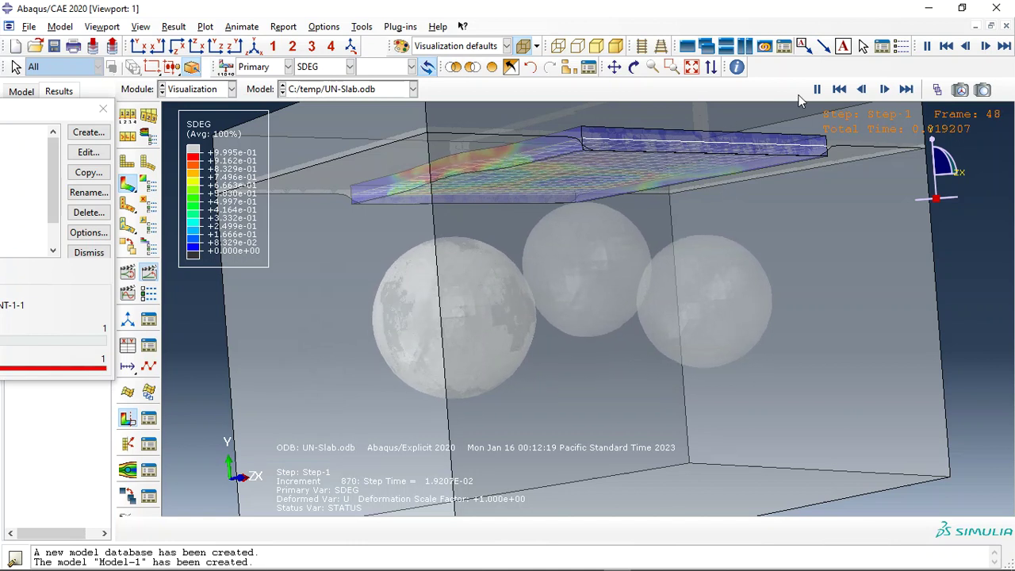
click(907, 89)
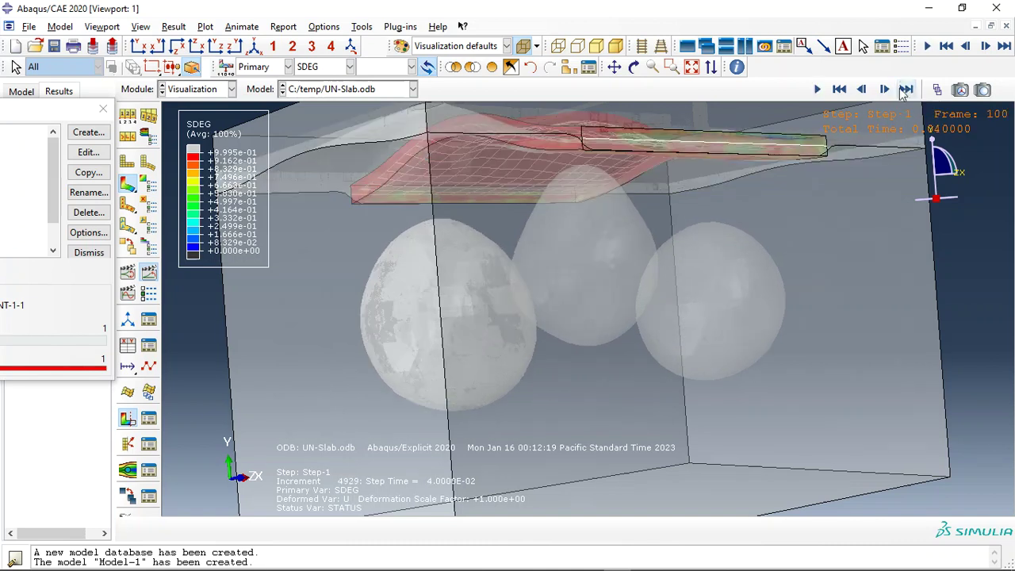
- Plot the volume-averaged stress SVAVG, switch its component from Mises to Pressure and animate its time history
click(330, 68)
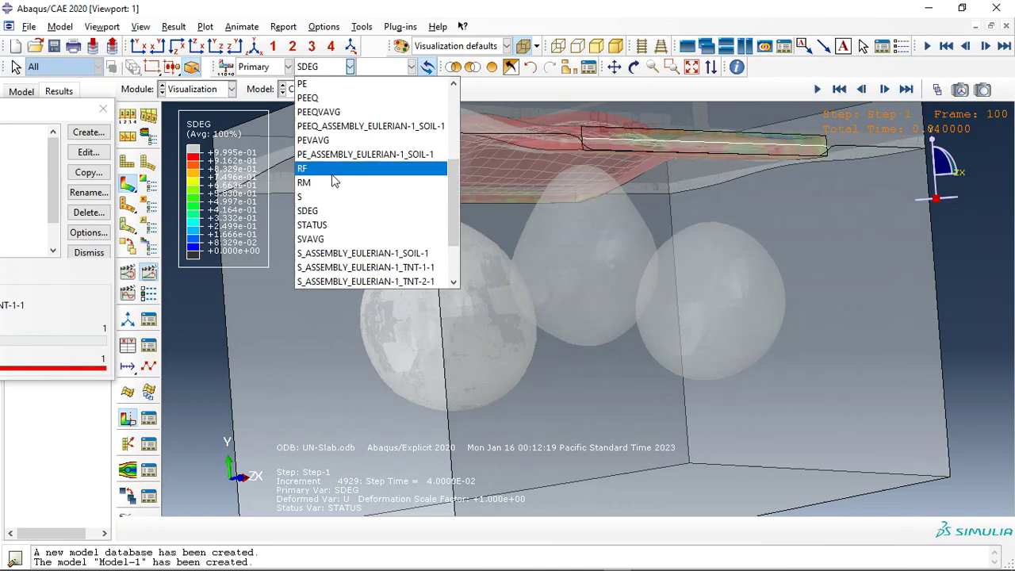
click(313, 239)
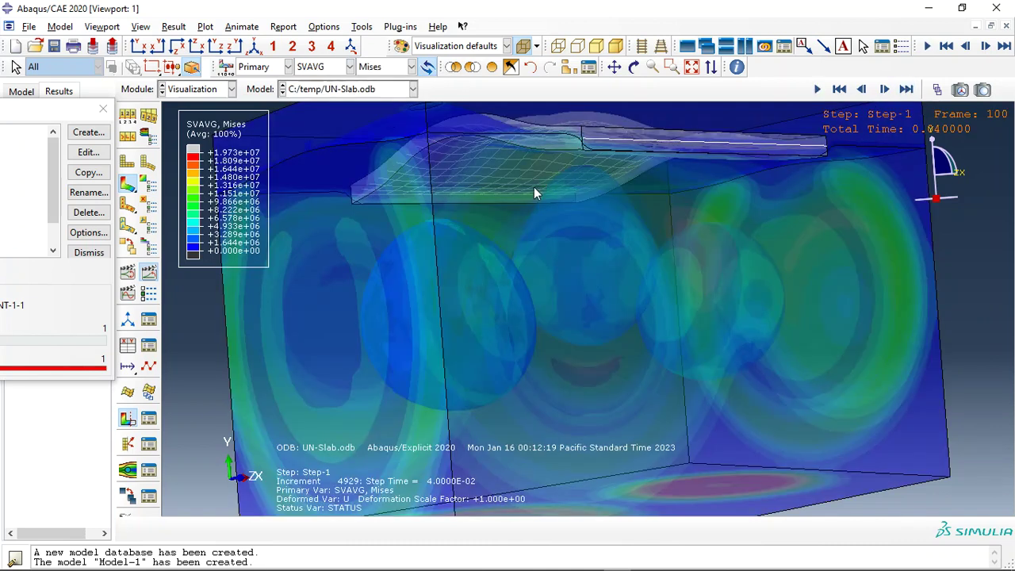
click(387, 66)
click(384, 170)
click(148, 273)
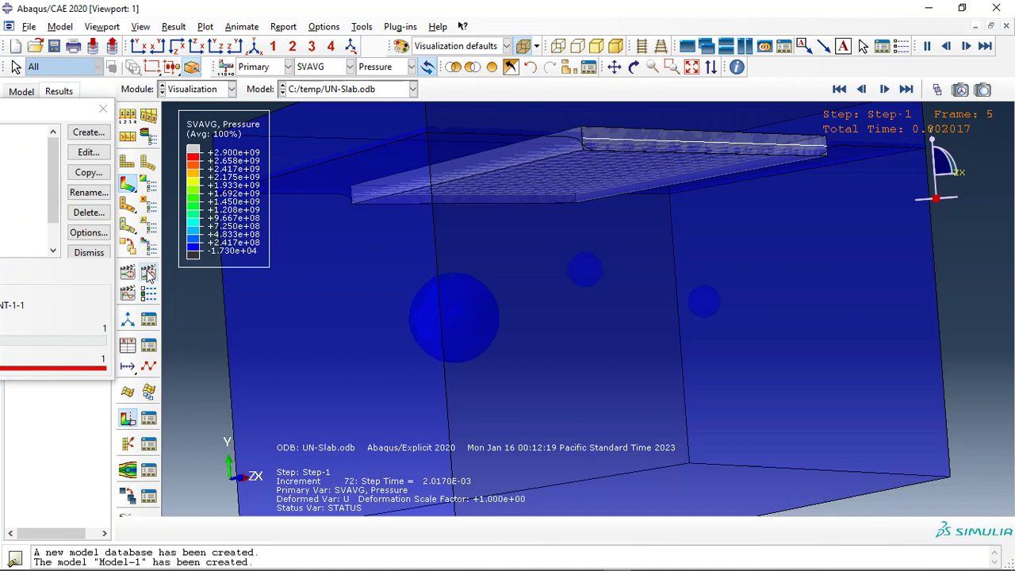
- Switch the SVAVG contour to the Mises component and go to the last frame
click(388, 67)
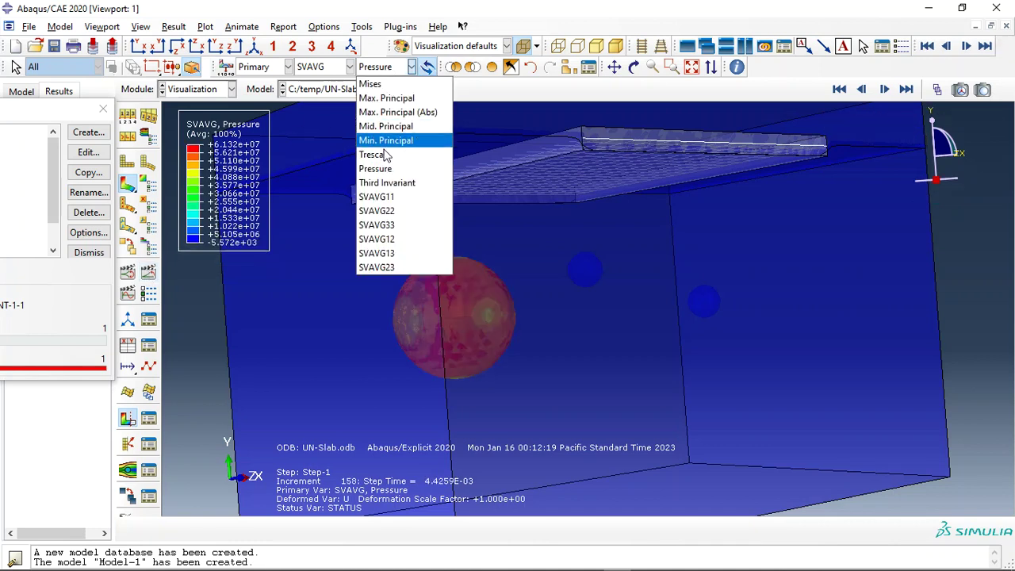
click(372, 84)
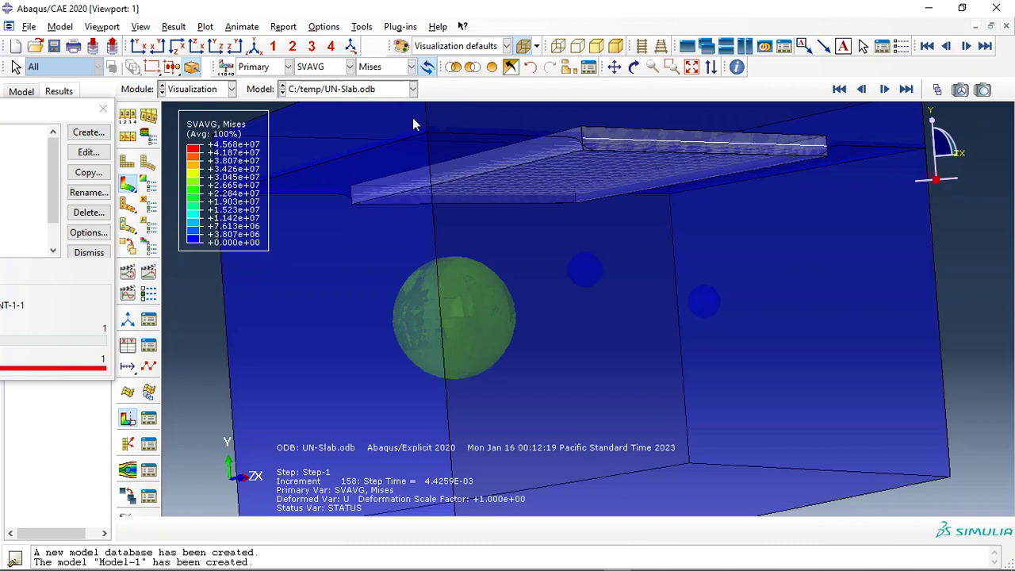
click(906, 90)
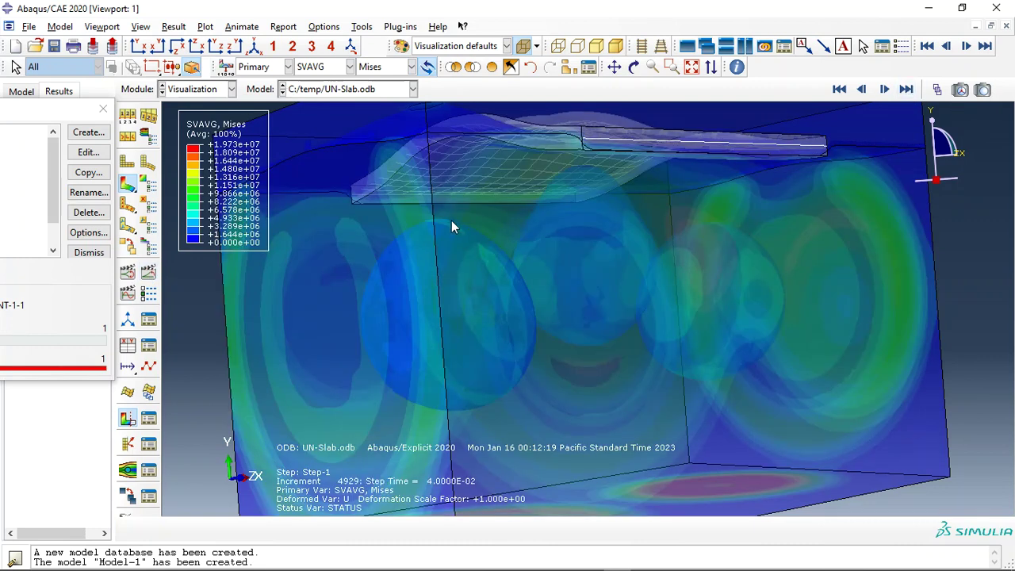
- Turn off the model translucency to inspect the SVAVG Mises contour on the outer faces, and close the View Cut Manager
click(523, 46)
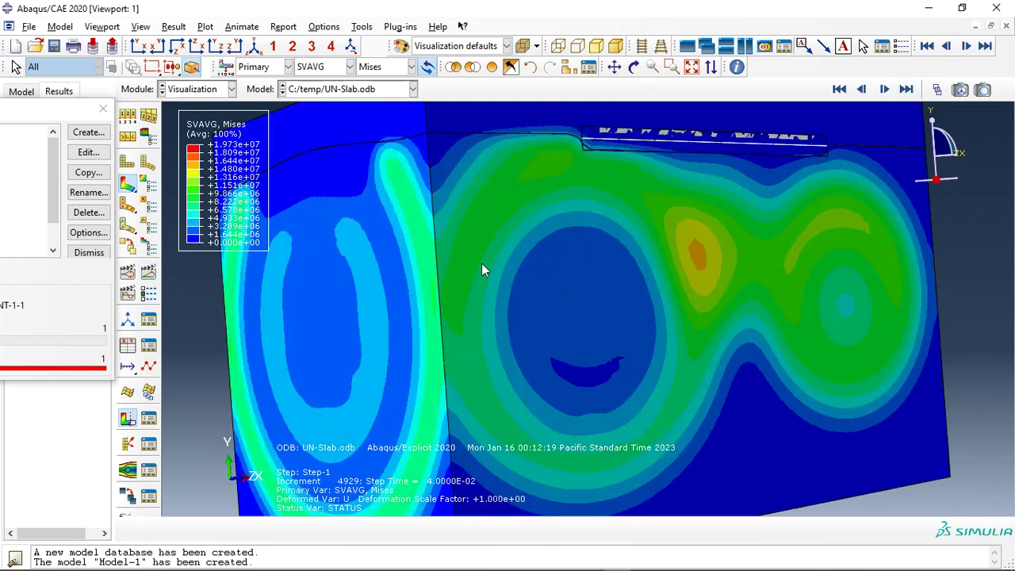
scroll(474, 260, down, 3)
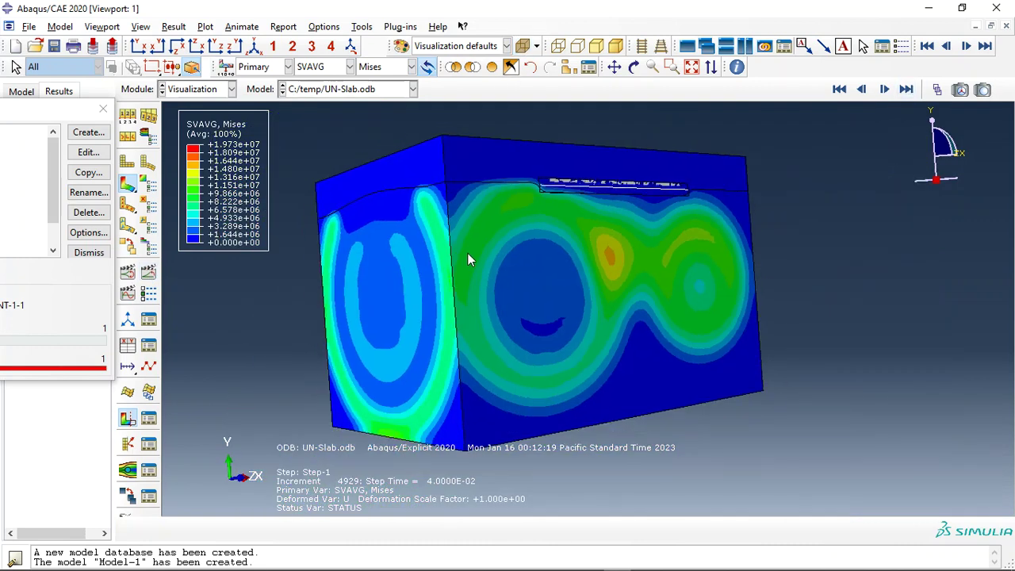
click(634, 67)
drag(608, 291, 381, 282)
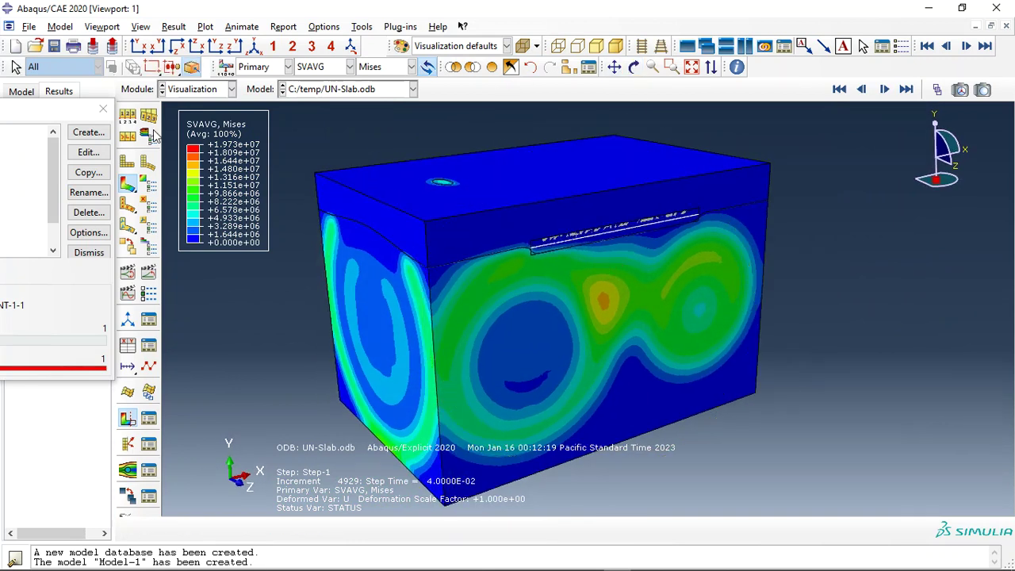
click(102, 109)
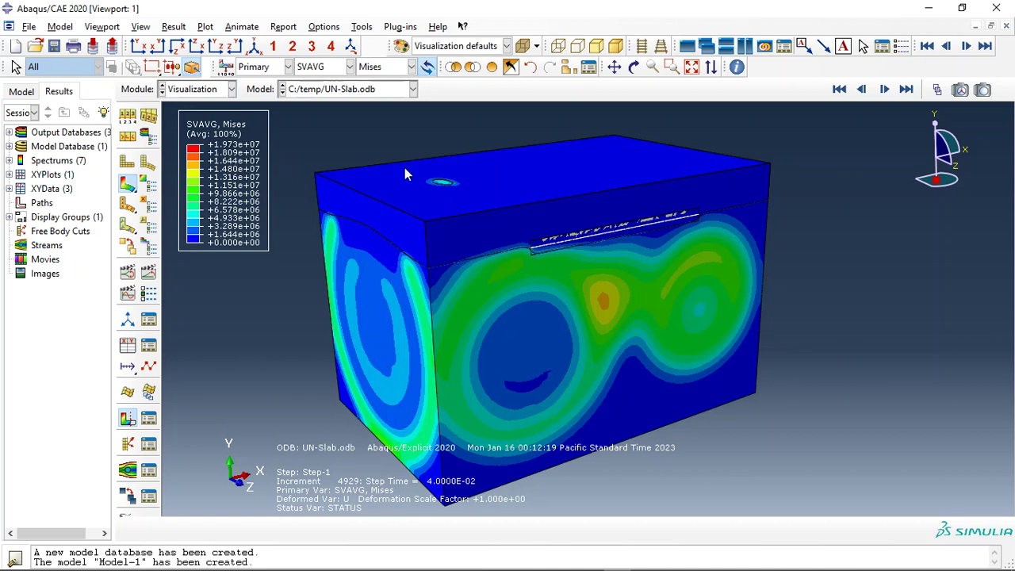
ctrl+alt+drag(436, 170, 346, 185)
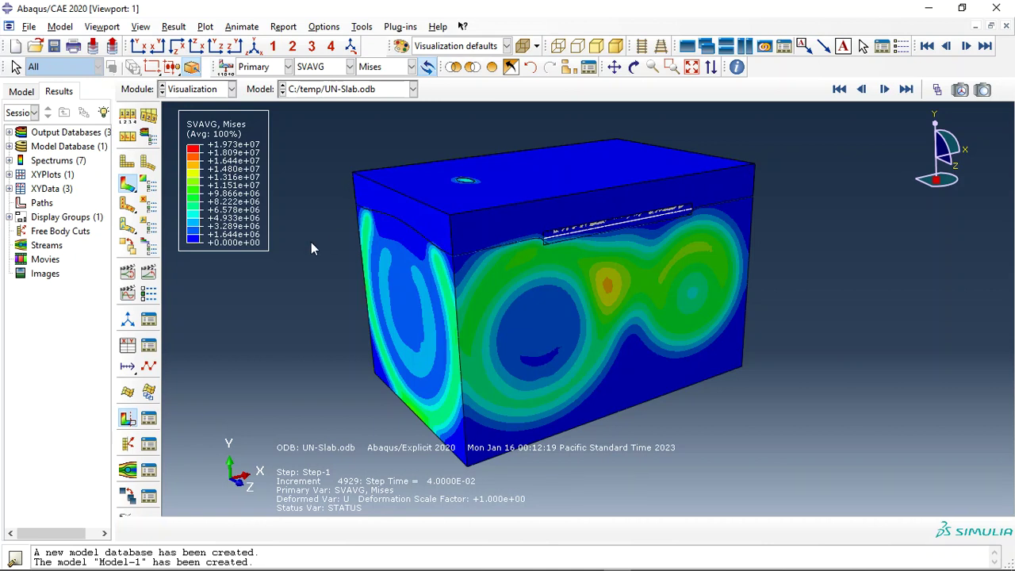
- Switch to Firefox and open the abaqusfem.com article "Simulation sequential CEL explosion in the depth of soil over the RC slab in Abaqus"
mouse_move(487, 555)
click(534, 560)
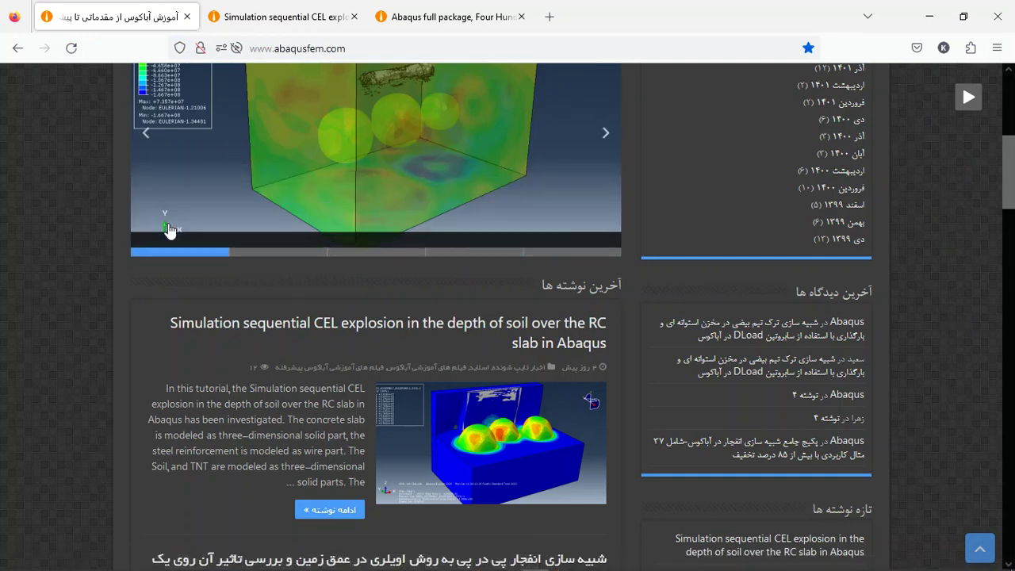
scroll(65, 280, down, 2)
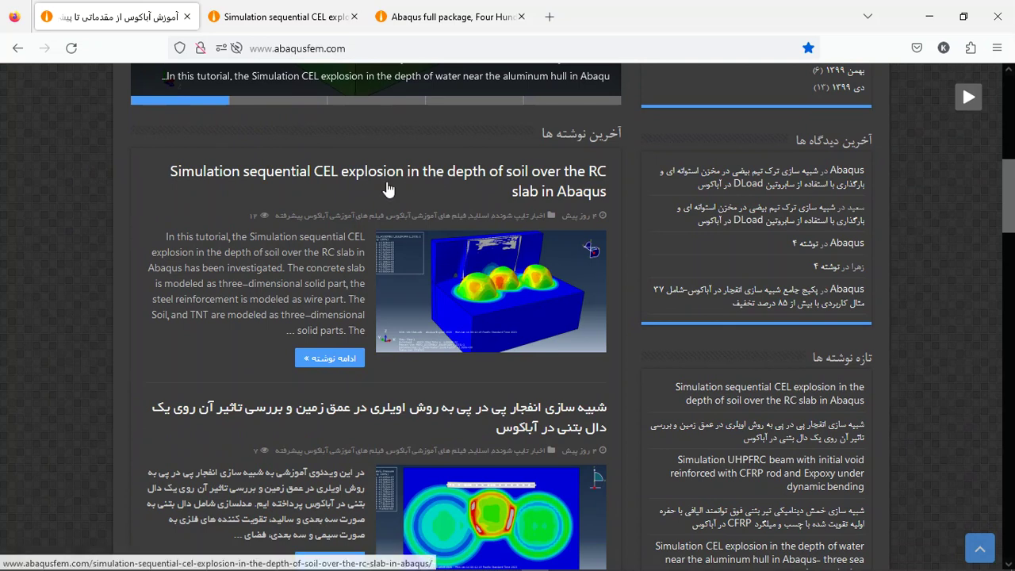
scroll(195, 211, up, 5)
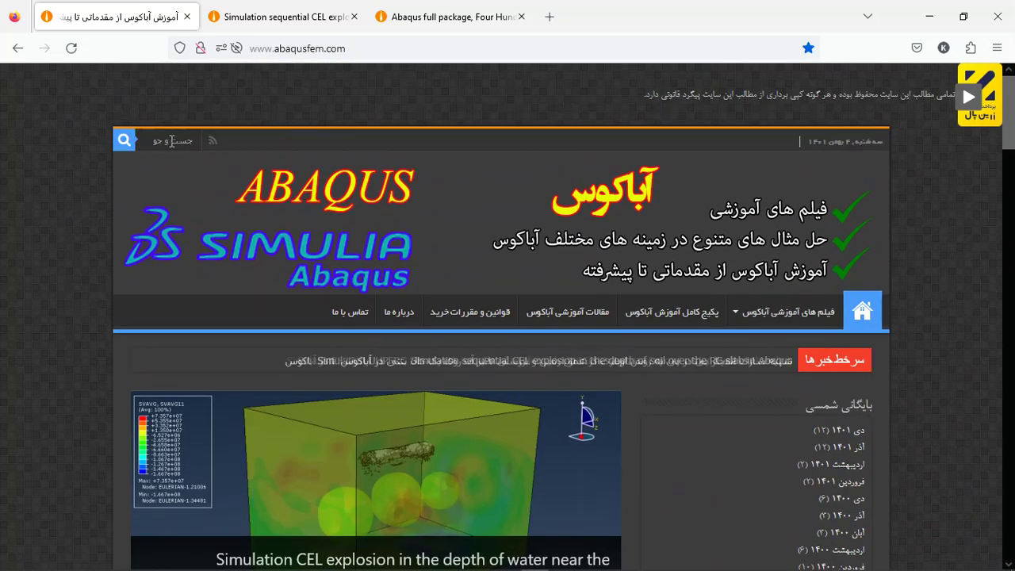
scroll(330, 178, down, 5)
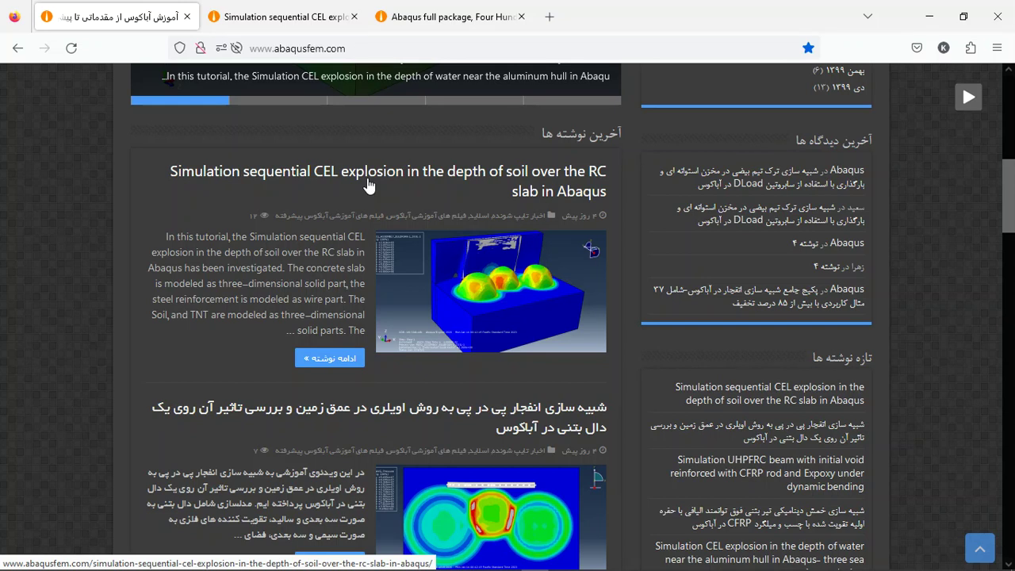
click(357, 188)
- Examine the article's model description, material and step explanations, result figures, and the purchase instructions with the contact e-mail
scroll(341, 232, down, 5)
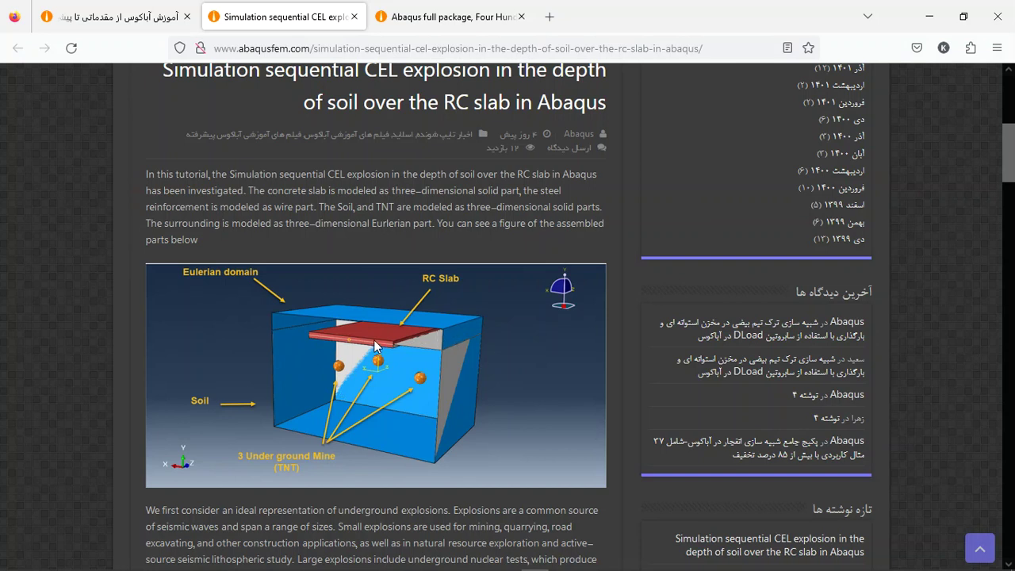
scroll(346, 355, down, 1)
scroll(345, 354, down, 5)
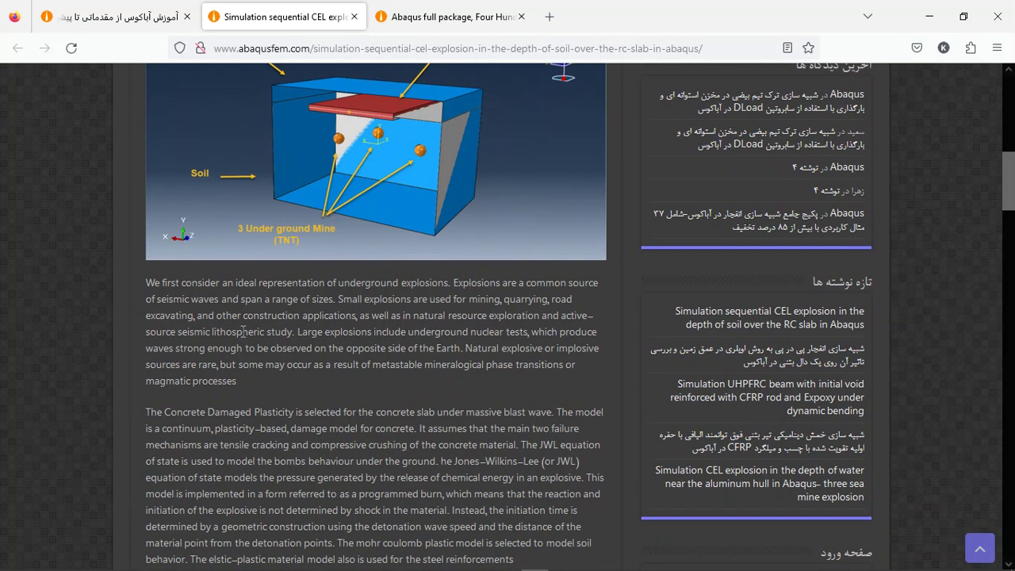
scroll(242, 332, down, 10)
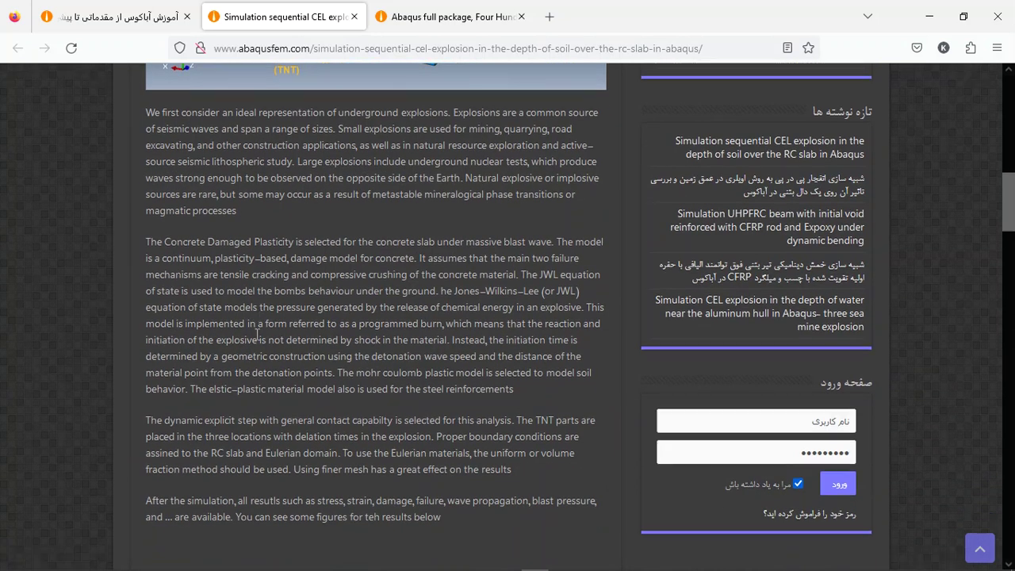
scroll(342, 337, down, 12)
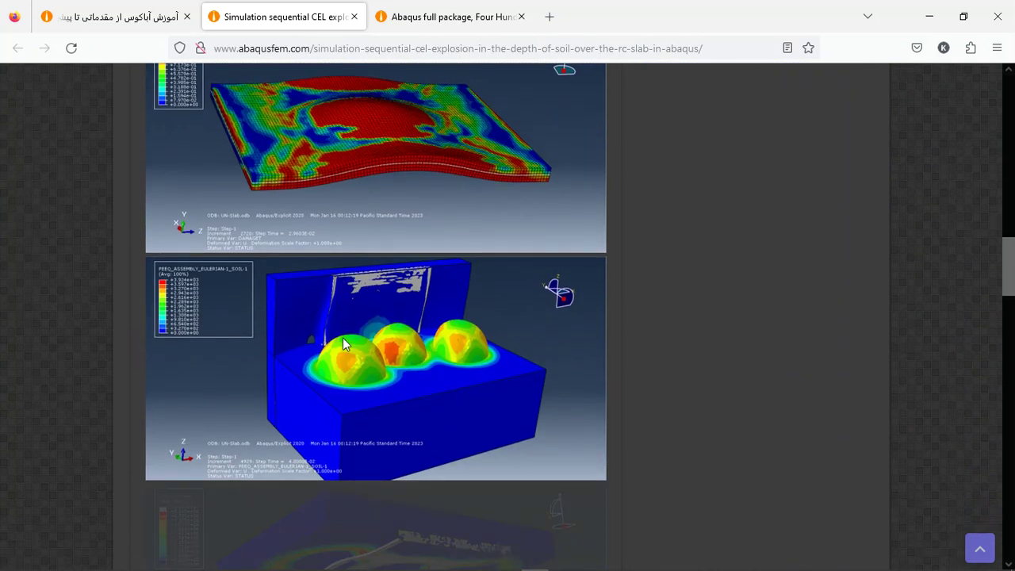
scroll(343, 345, down, 15)
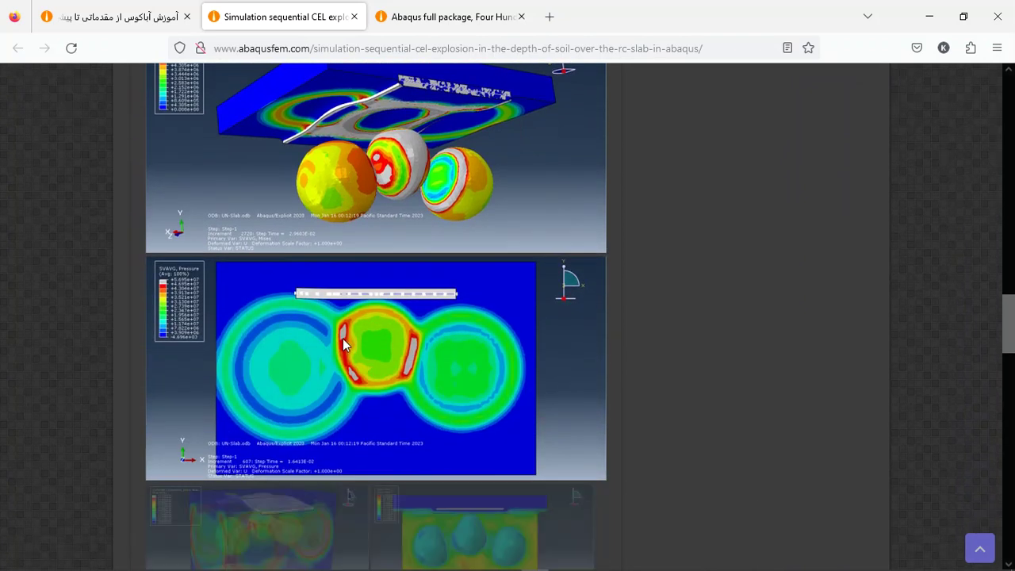
scroll(344, 345, down, 2)
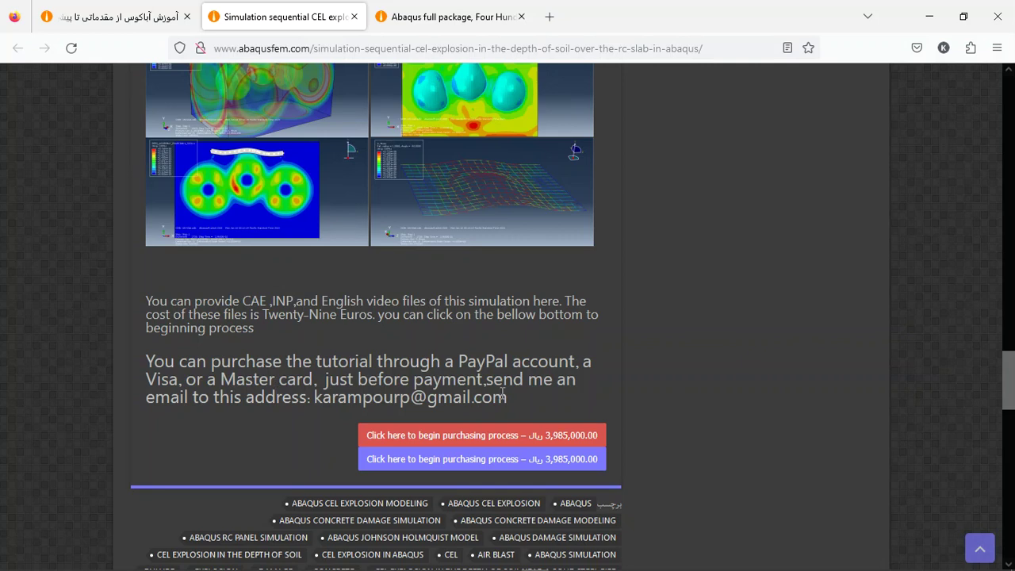
drag(521, 394, 326, 402)
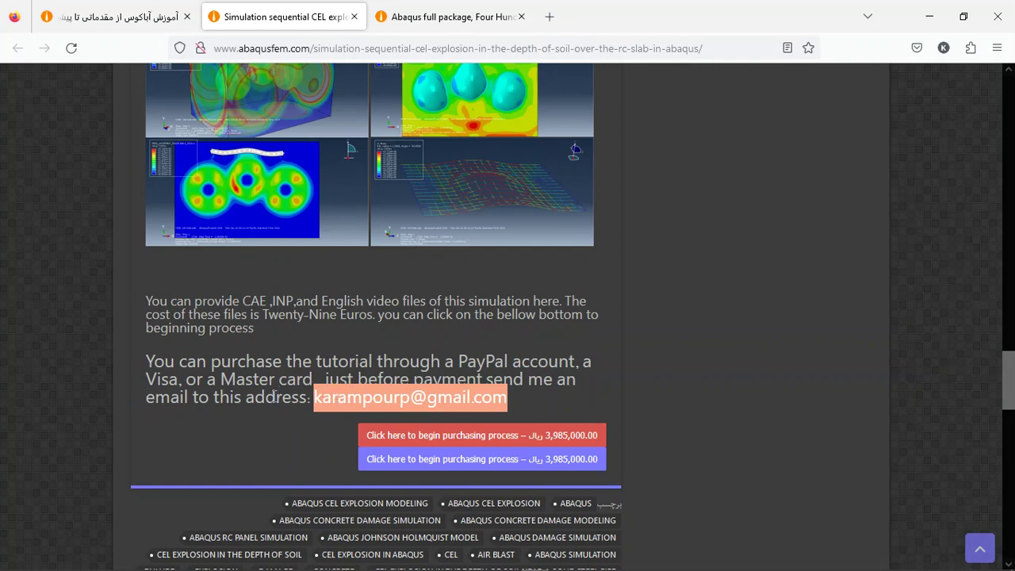
click(284, 371)
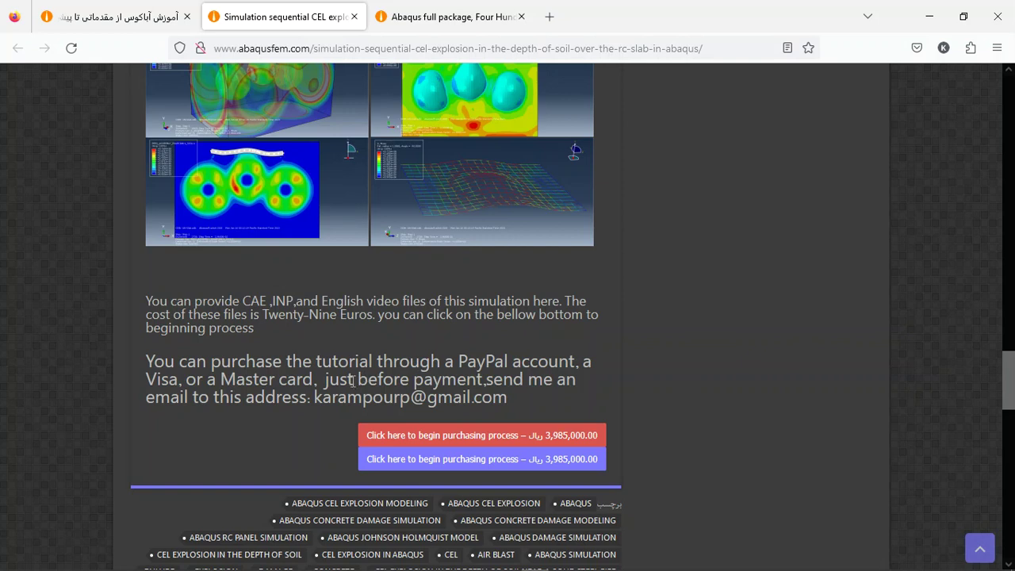
scroll(357, 373, up, 5)
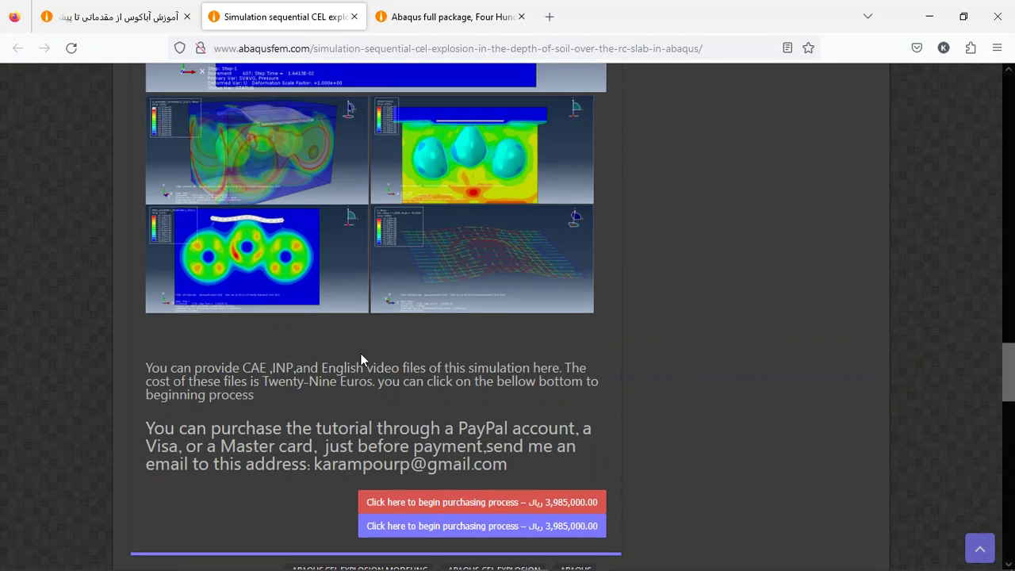
- Open the abaqusfem.com page "Abaqus full package, Four Hundred Thirty tutorials" and highlight "Abaqus full package" in its title
click(417, 17)
scroll(351, 188, up, 5)
scroll(347, 188, down, 3)
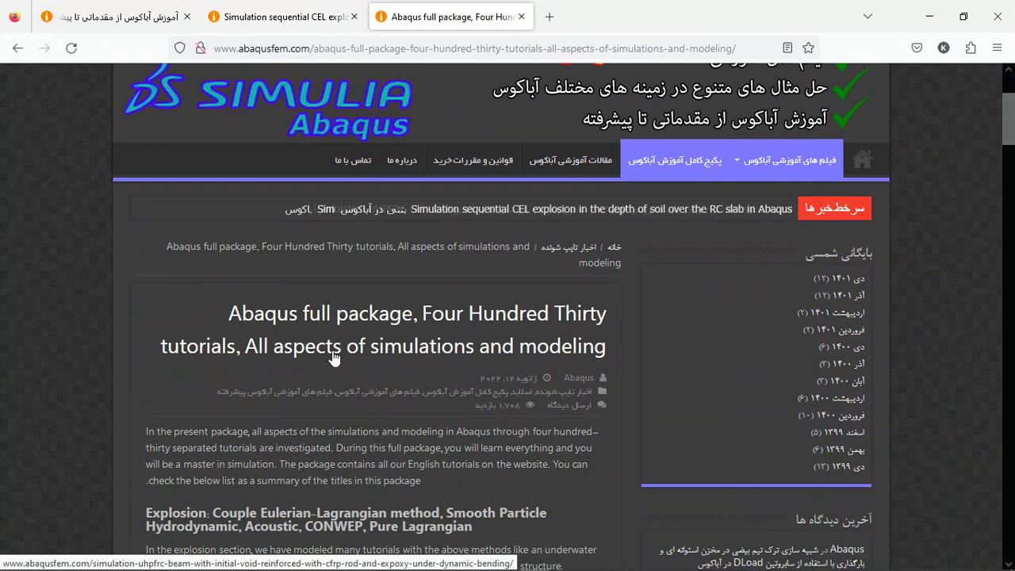
drag(228, 313, 411, 312)
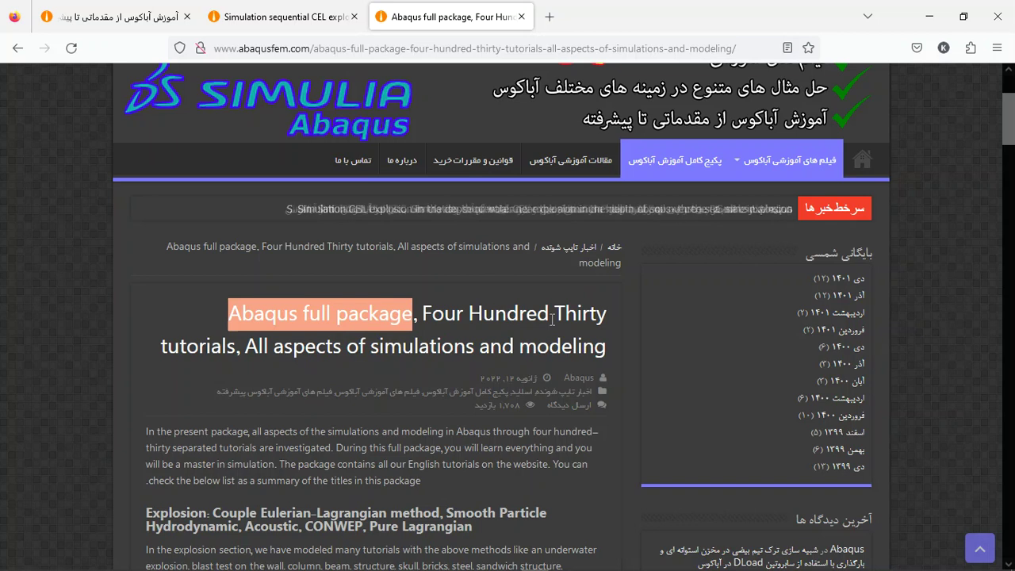
- Read the package introduction and the topic sections from Explosion, Impact and Welding through Biomechanic, Forming, Crack and Soil
scroll(299, 330, down, 3)
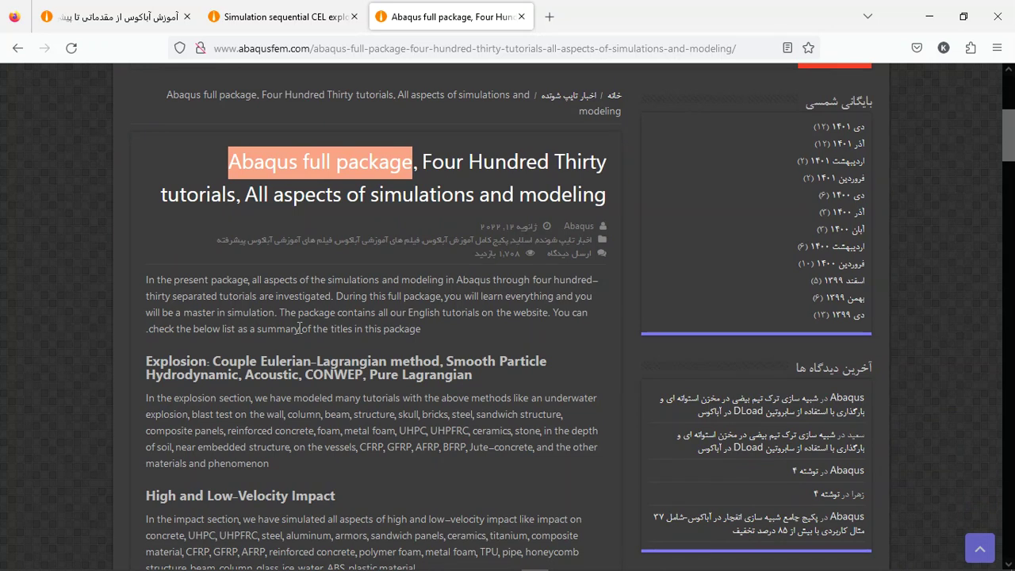
scroll(311, 340, down, 3)
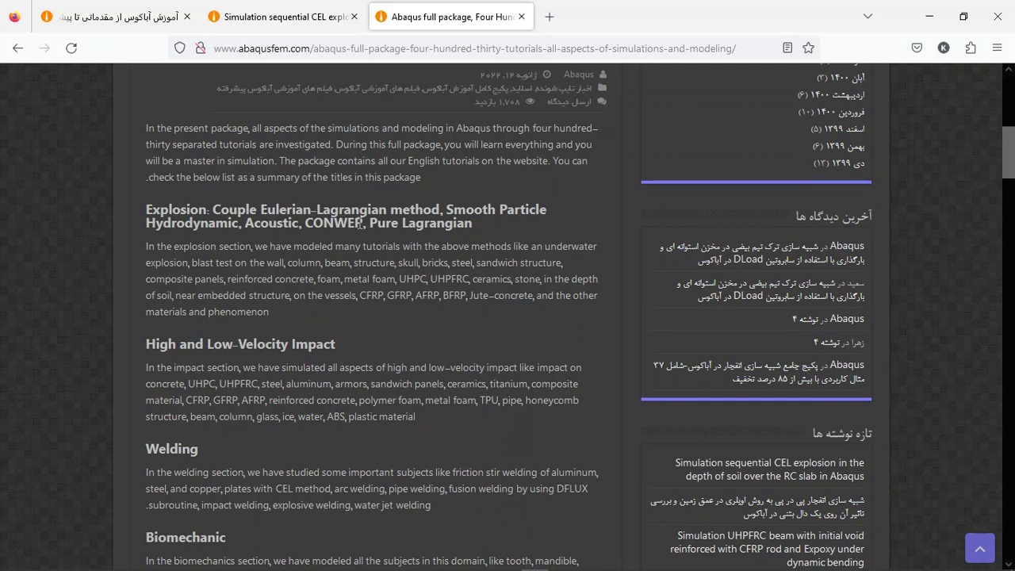
scroll(351, 225, down, 2)
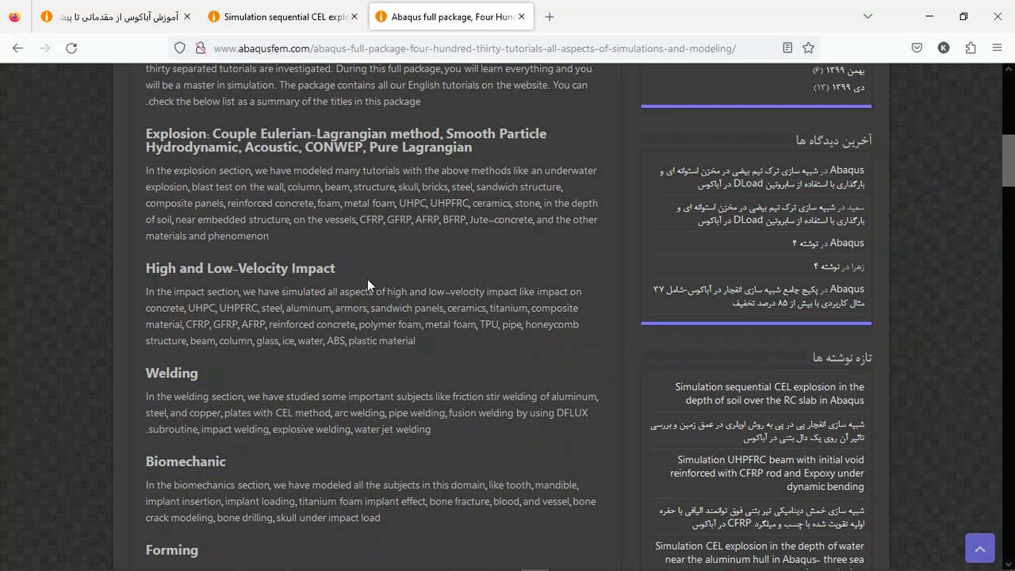
scroll(367, 280, down, 4)
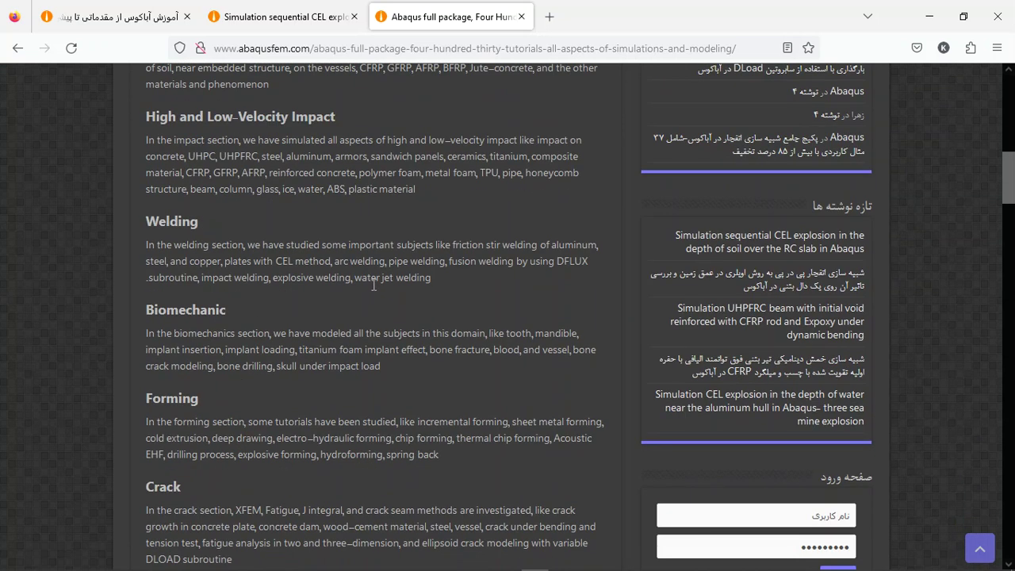
scroll(373, 287, down, 4)
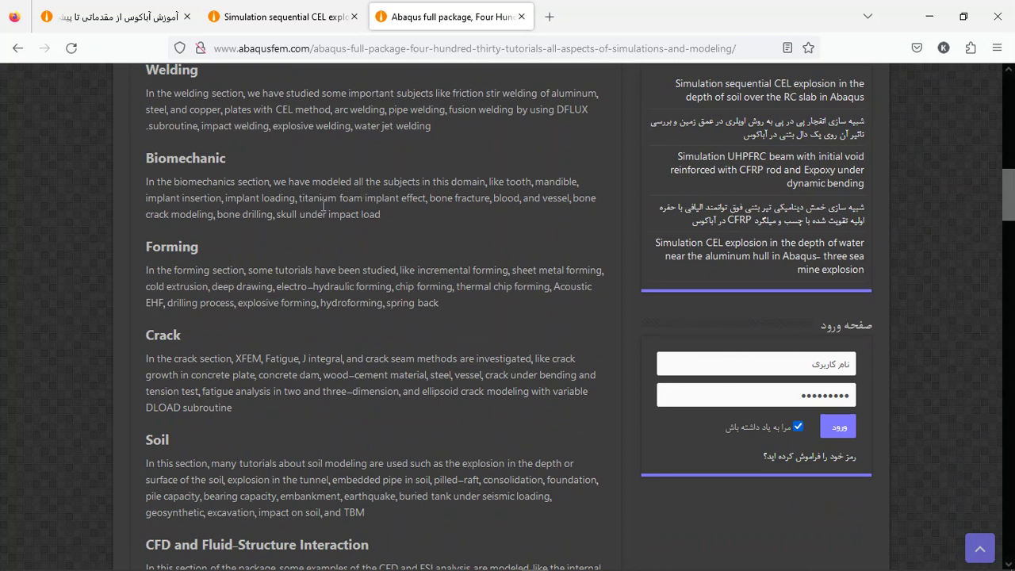
scroll(343, 269, down, 2)
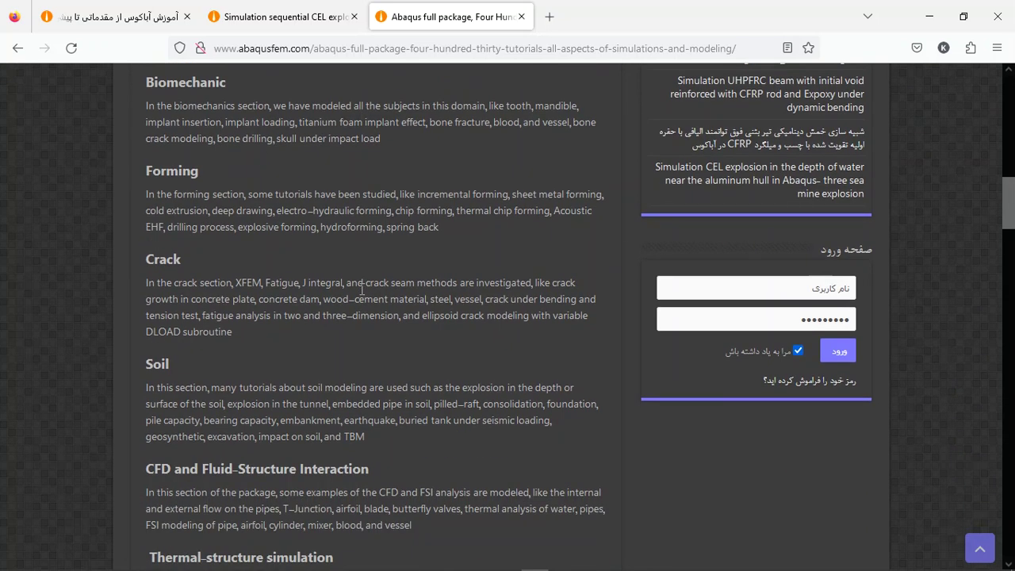
scroll(362, 289, down, 4)
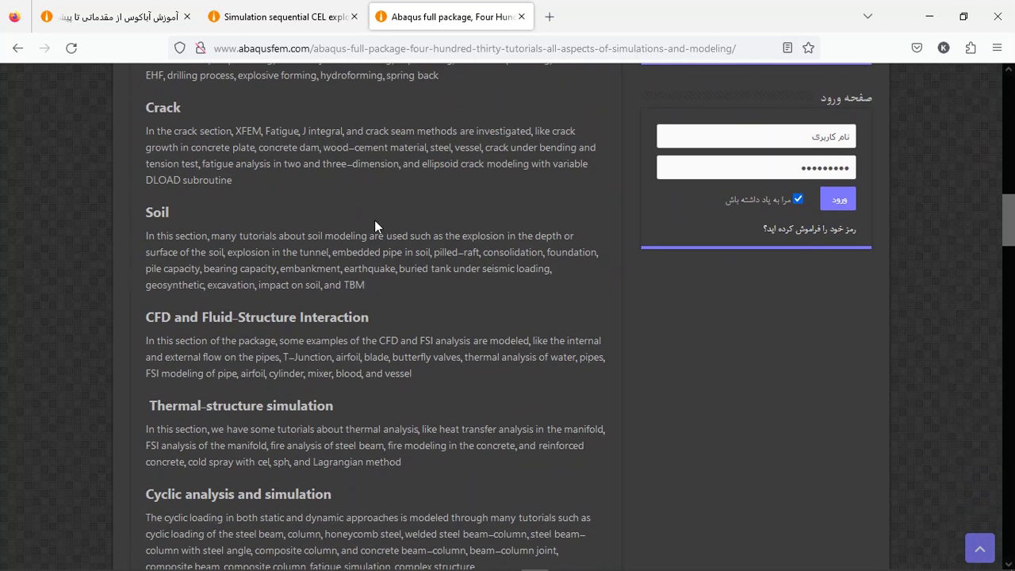
scroll(376, 228, down, 2)
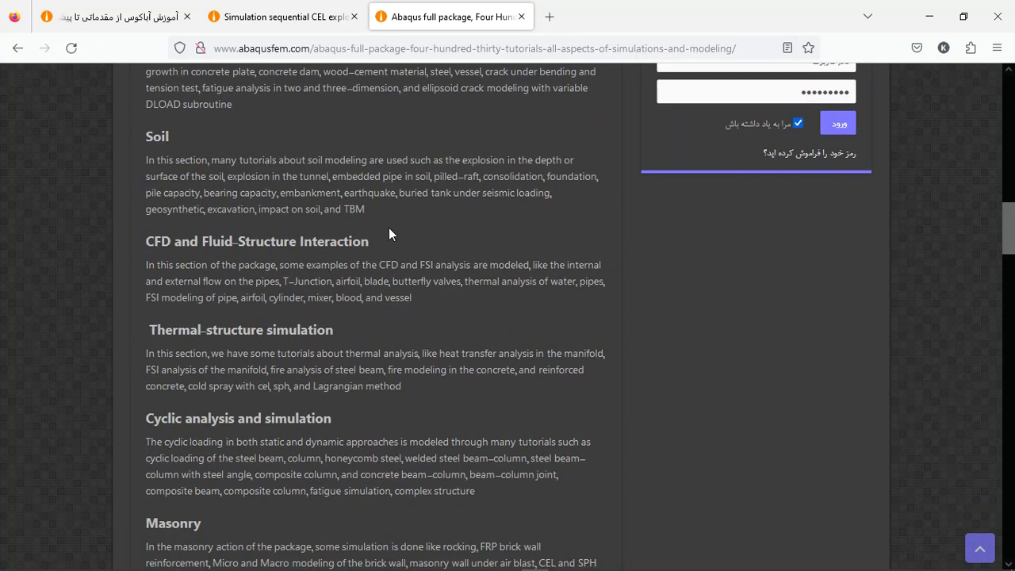
- Read the package's topic sections from CFD and Fluid-Structure Interaction through Masonry, DEM, Composite material, Concrete and Steel structure to Seismic simulation
scroll(397, 242, down, 4)
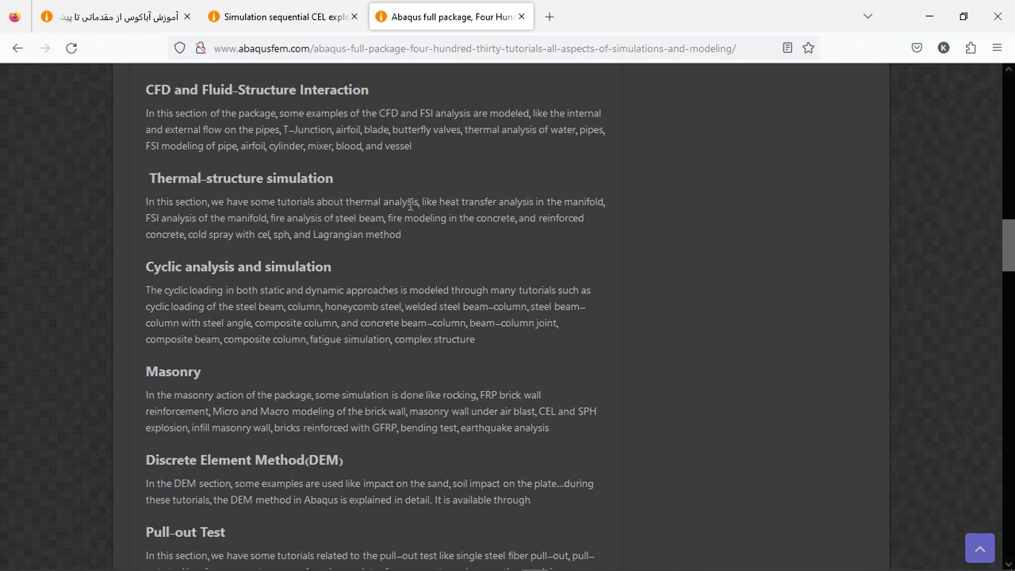
scroll(410, 204, down, 2)
scroll(414, 222, down, 2)
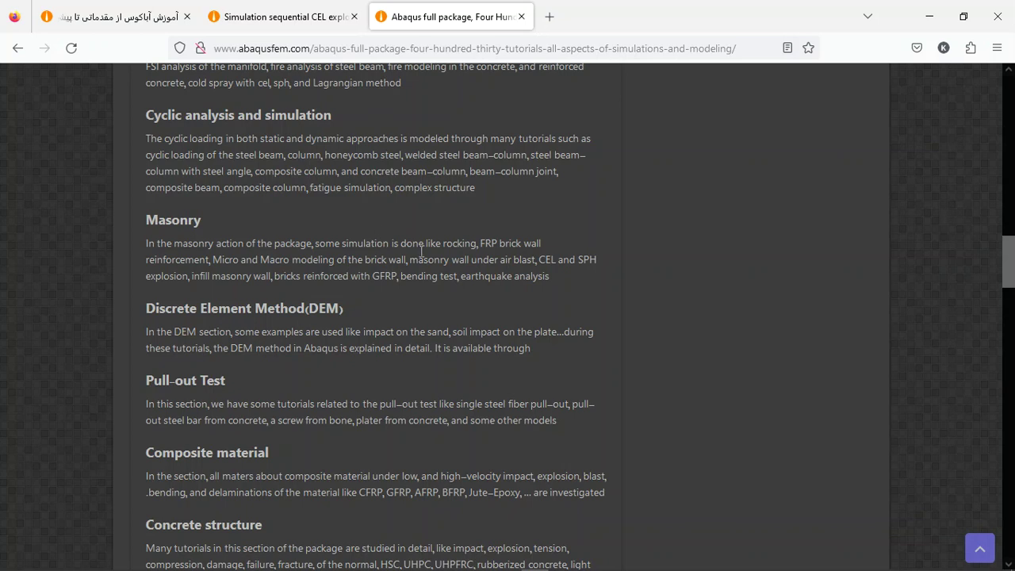
scroll(390, 270, down, 2)
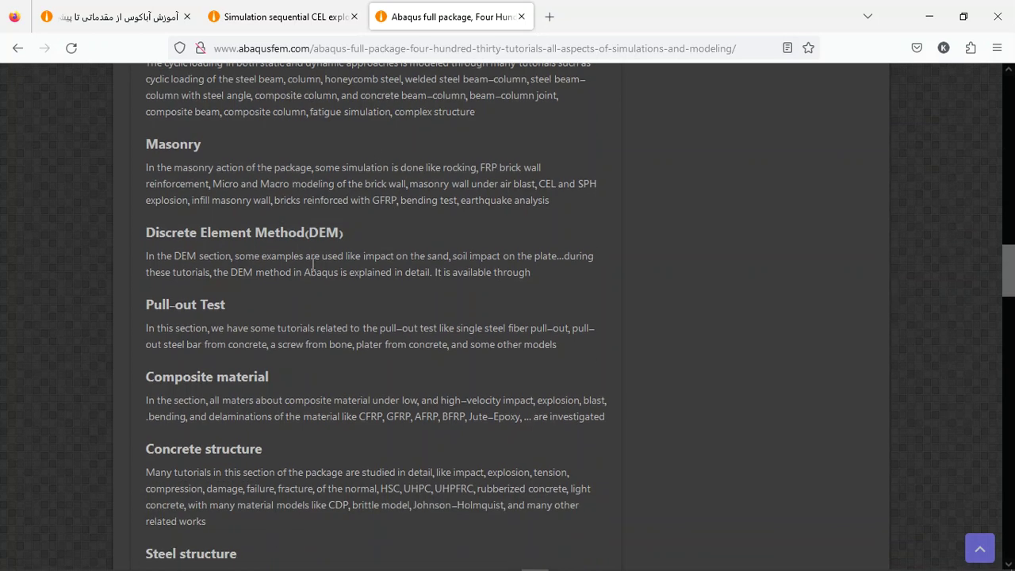
scroll(310, 253, down, 2)
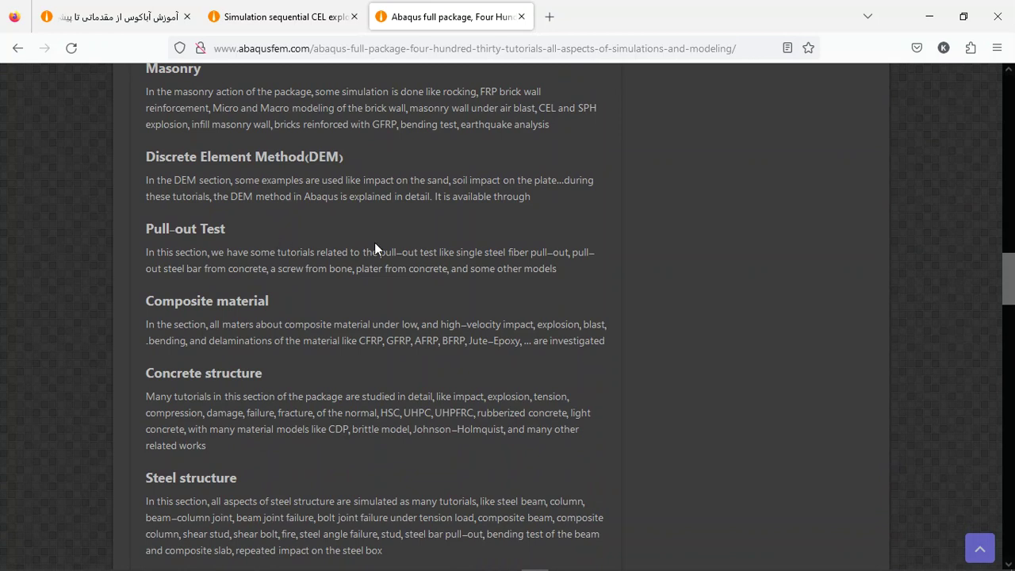
scroll(387, 250, down, 2)
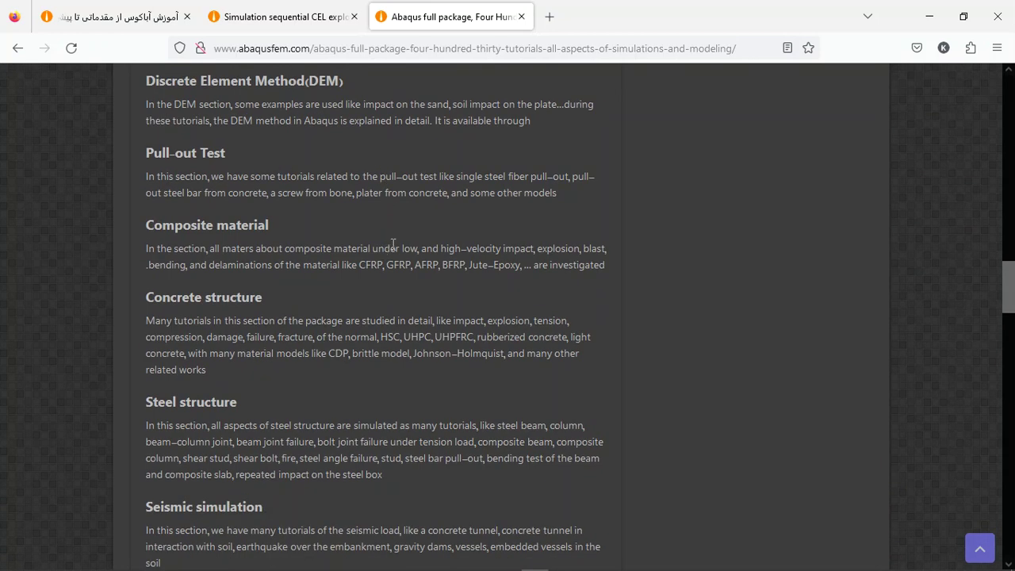
scroll(393, 246, down, 4)
scroll(392, 262, down, 2)
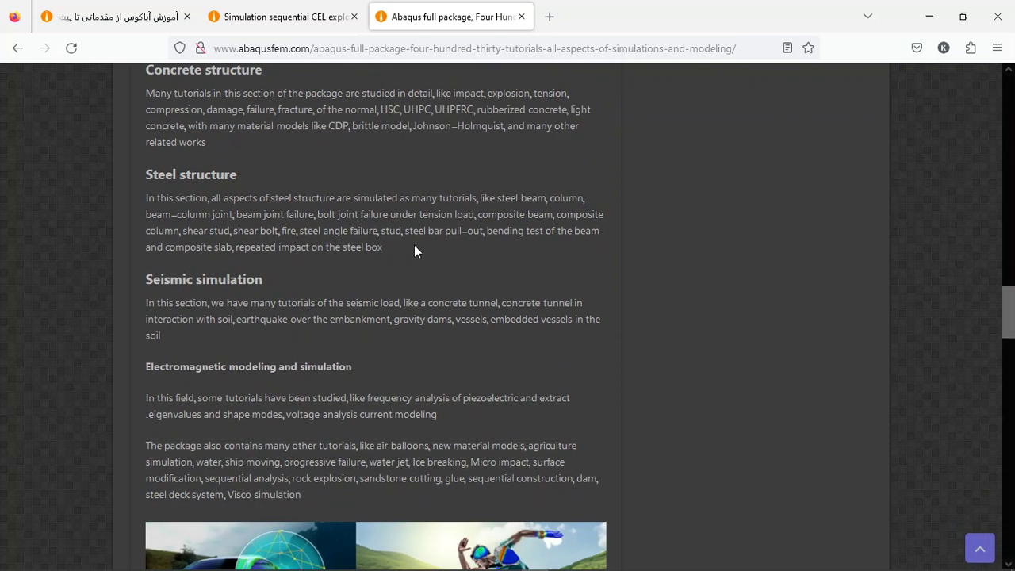
- Examine the electromagnetic and additional tutorial topics, the package images, the cost description, and the purchase instructions with the contact e-mail
scroll(392, 381, down, 4)
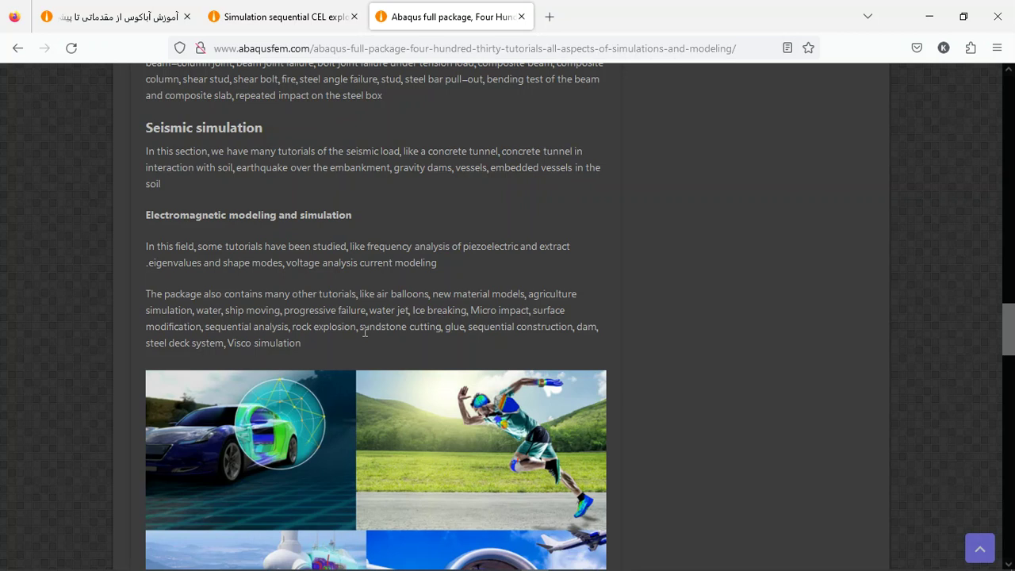
scroll(364, 341, down, 4)
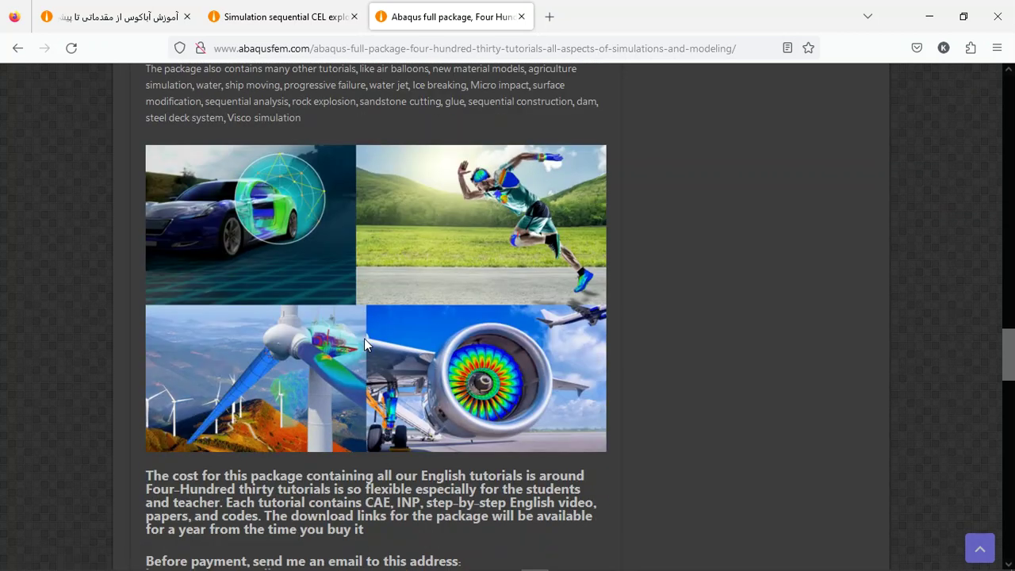
scroll(364, 341, down, 1)
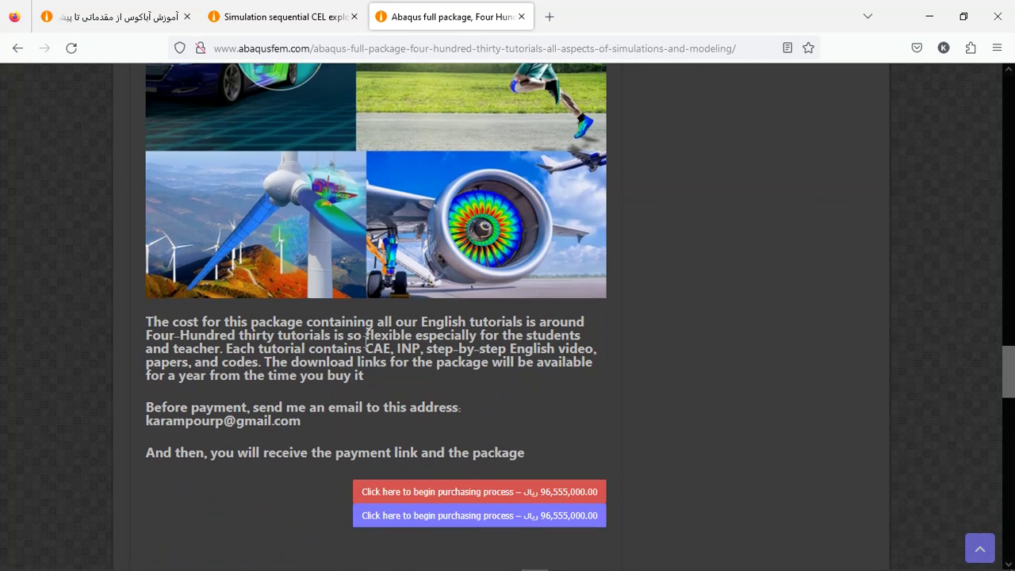
scroll(366, 343, down, 2)
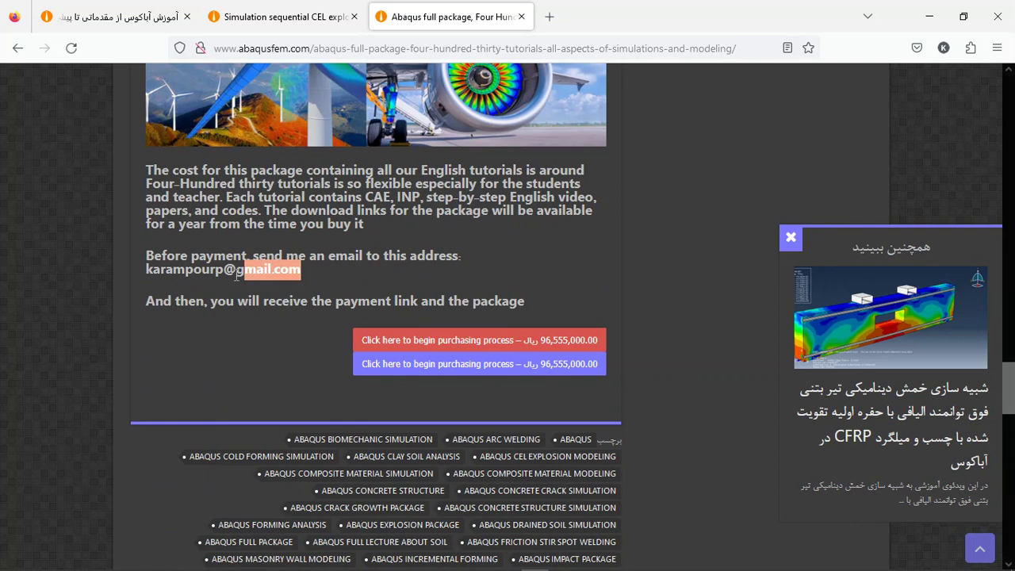